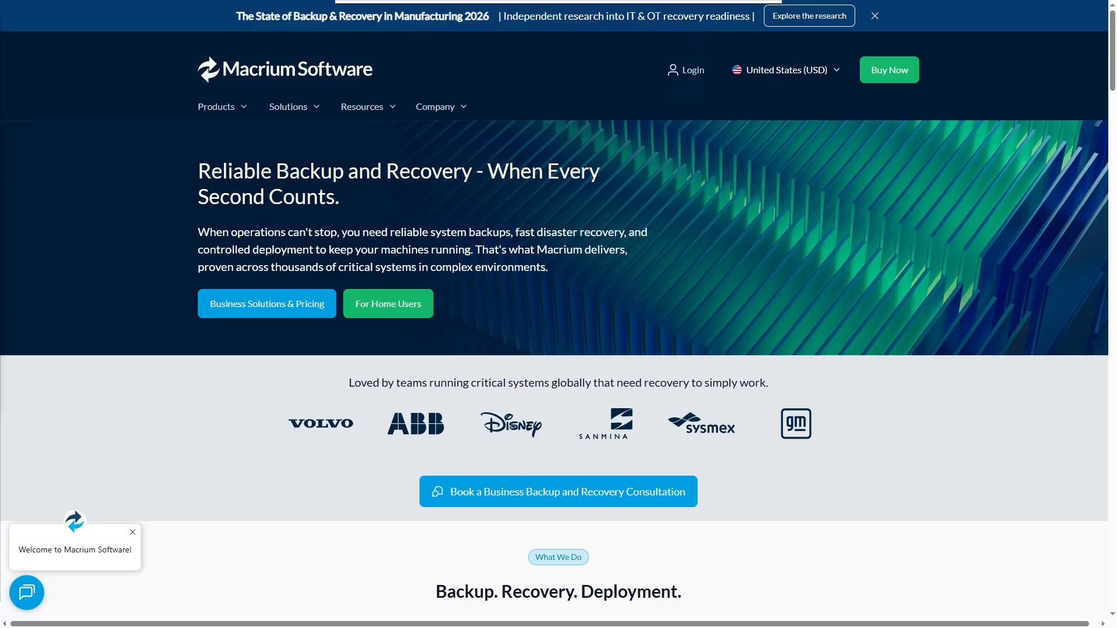
Go to the MajorGeeks page for Macrium Reflect FREE Edition 8.0.7783, decline data consent and download the 64-bit version.
{"action": "key", "text": "F11"}
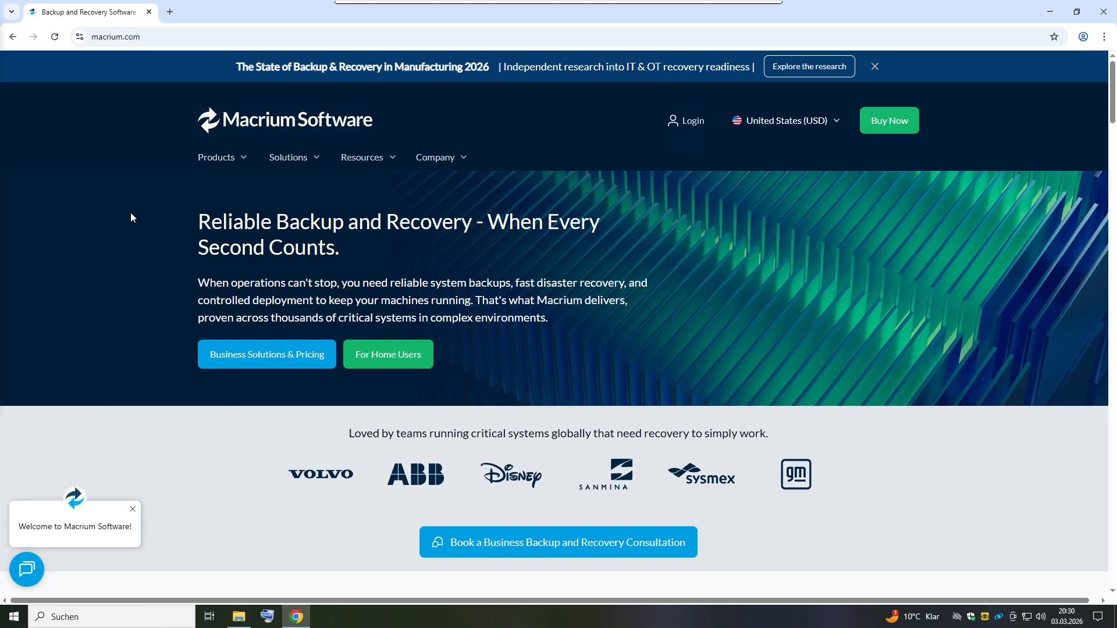
{"action": "left_click", "coordinate": [153, 39]}
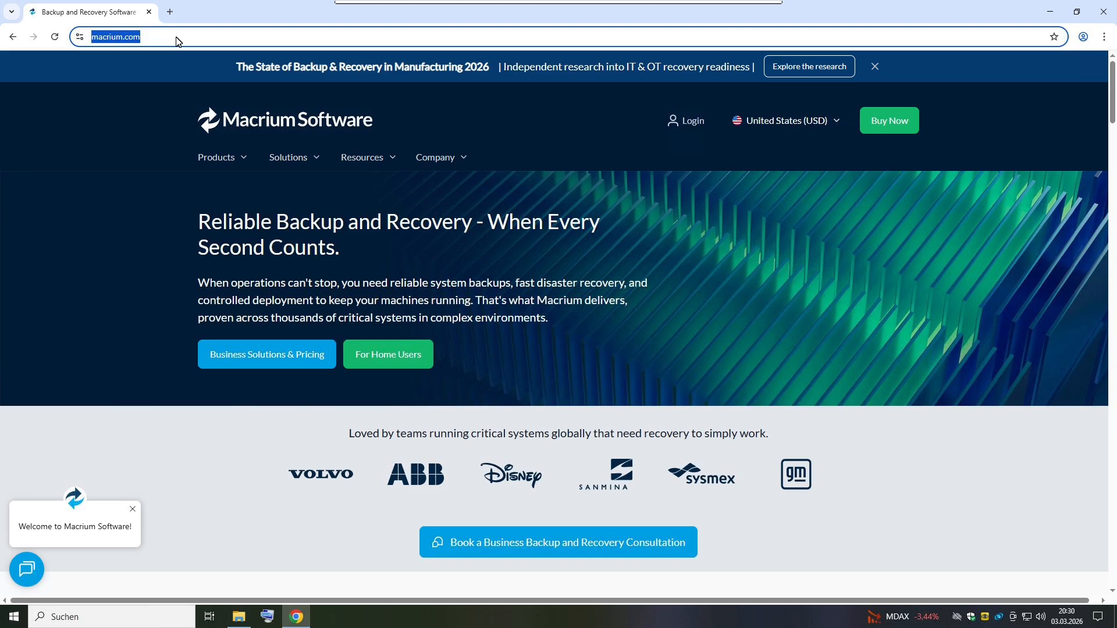
{"action": "type", "text": "https://www.majorgeeks.com/files/details/macrium_reflect_free_edition.html"}
{"action": "key", "text": "Return"}
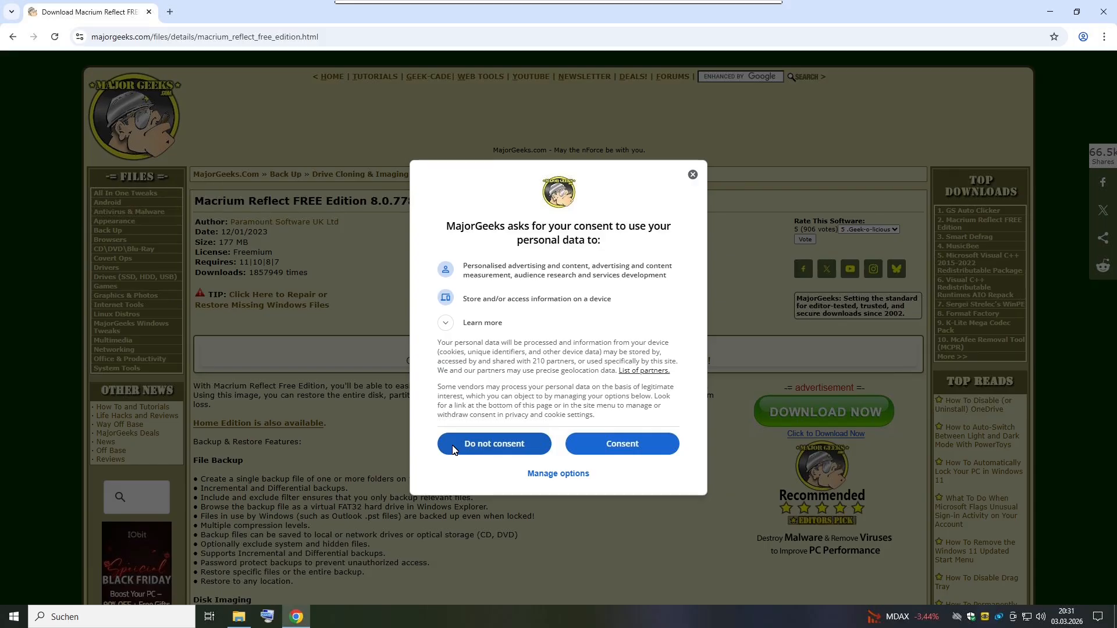
{"action": "left_click", "coordinate": [454, 448]}
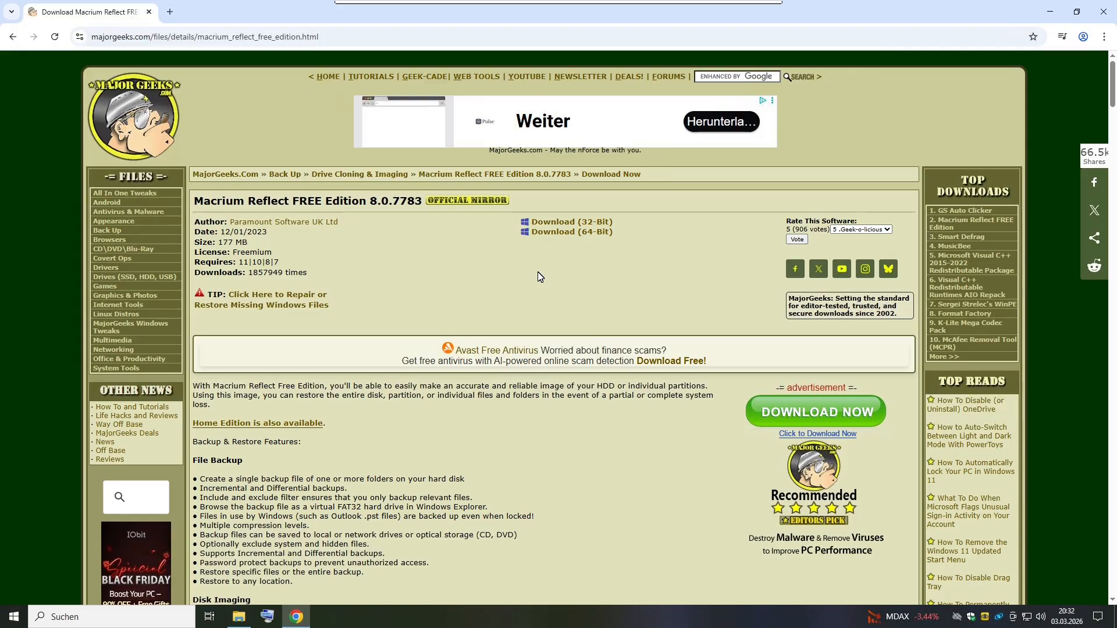
{"action": "left_click", "coordinate": [556, 232]}
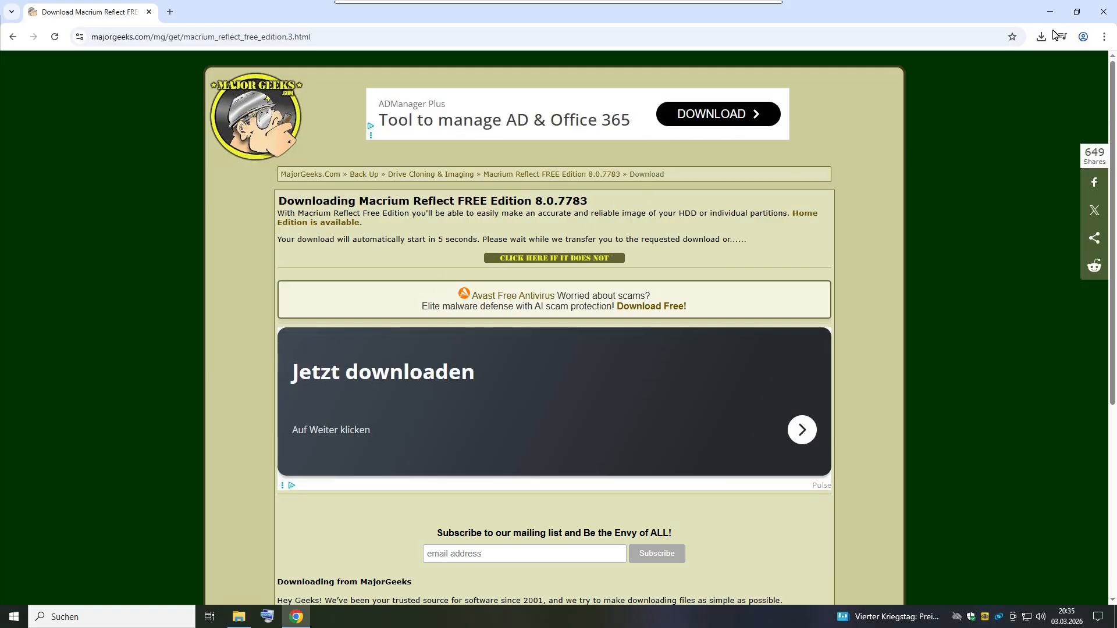
Run v8.0.7783_reflect_setup_free_x64.exe from the Downloads folder and allow it to make changes to the device.
{"action": "left_click", "coordinate": [1051, 11]}
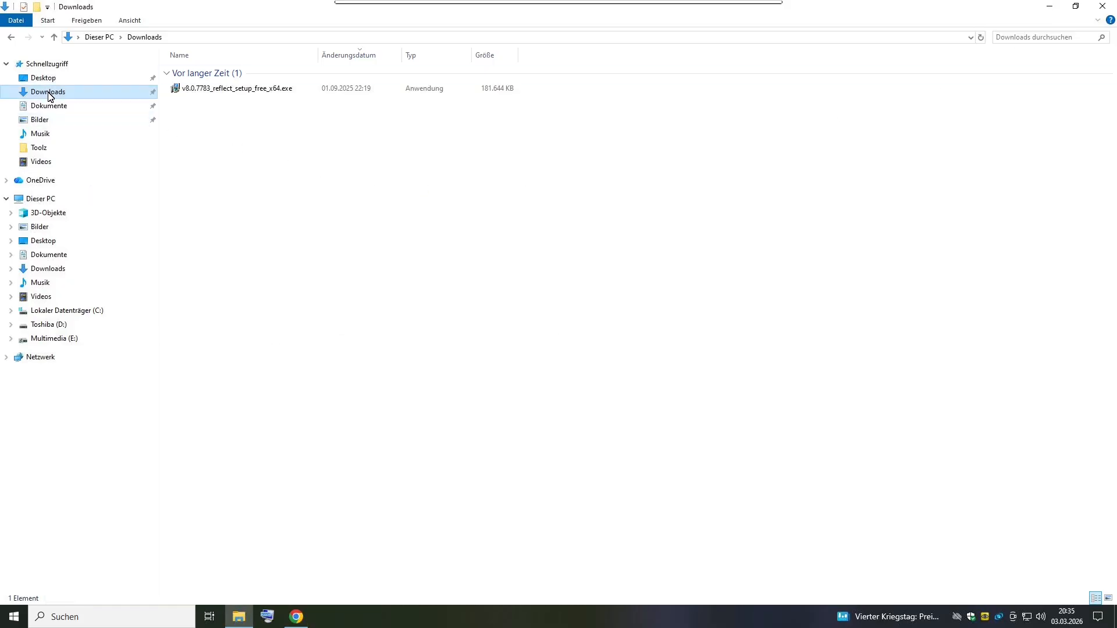
{"action": "left_click", "coordinate": [257, 93]}
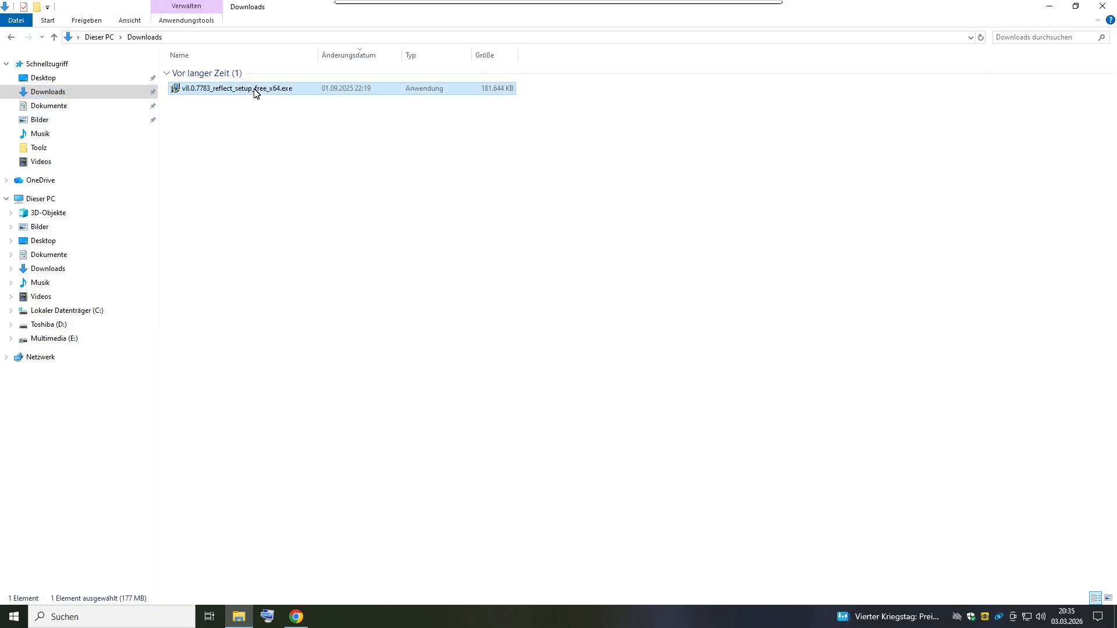
{"action": "right_click", "coordinate": [256, 94]}
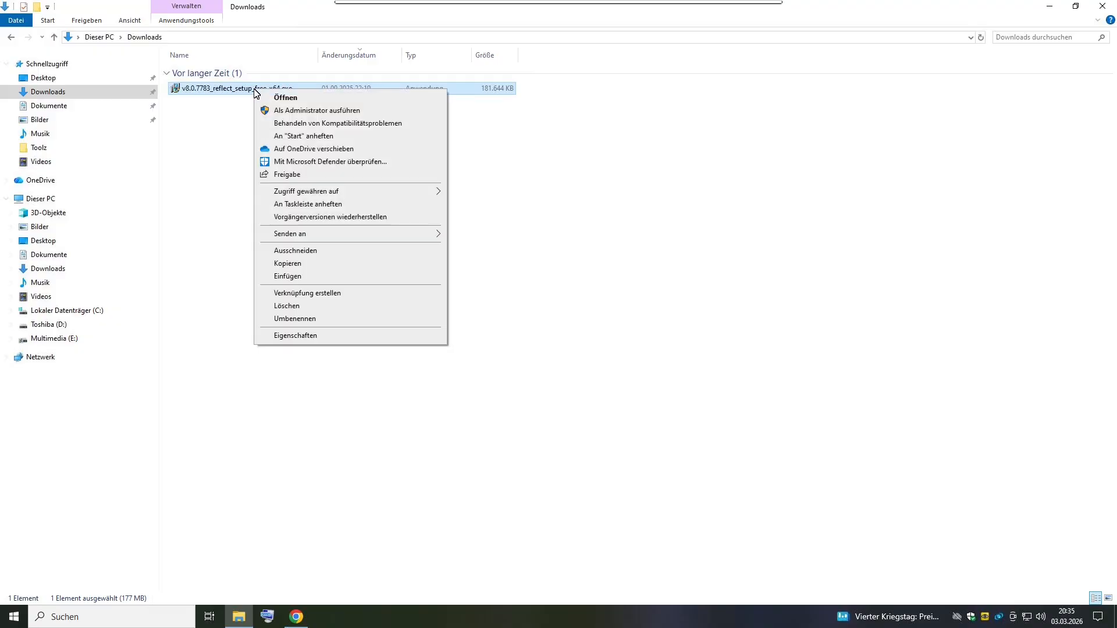
{"action": "left_click", "coordinate": [302, 100]}
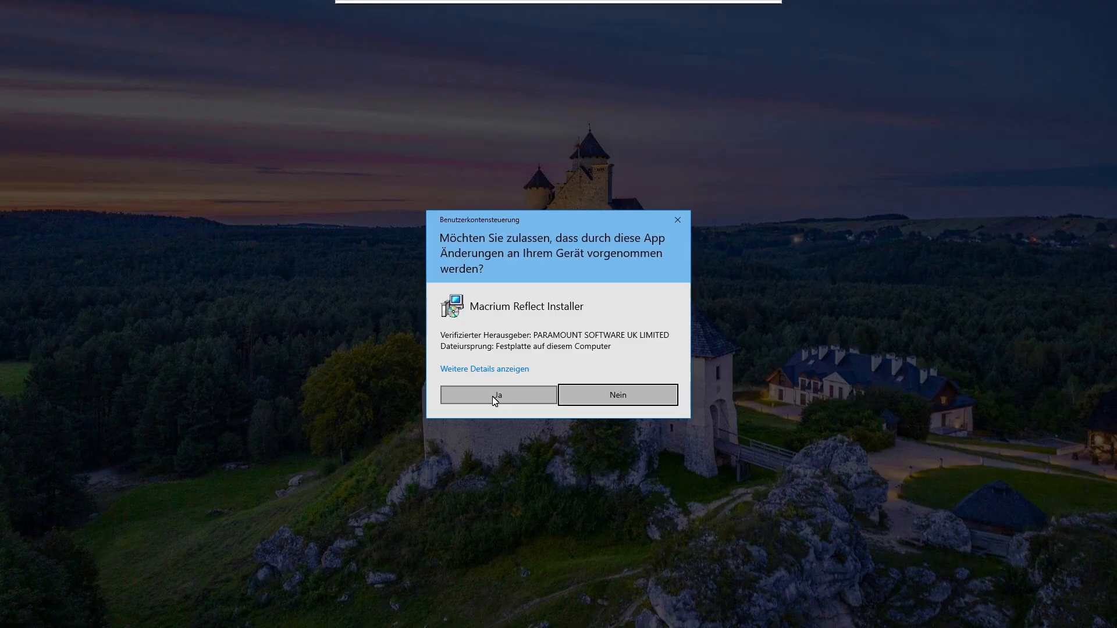
{"action": "left_click", "coordinate": [495, 400]}
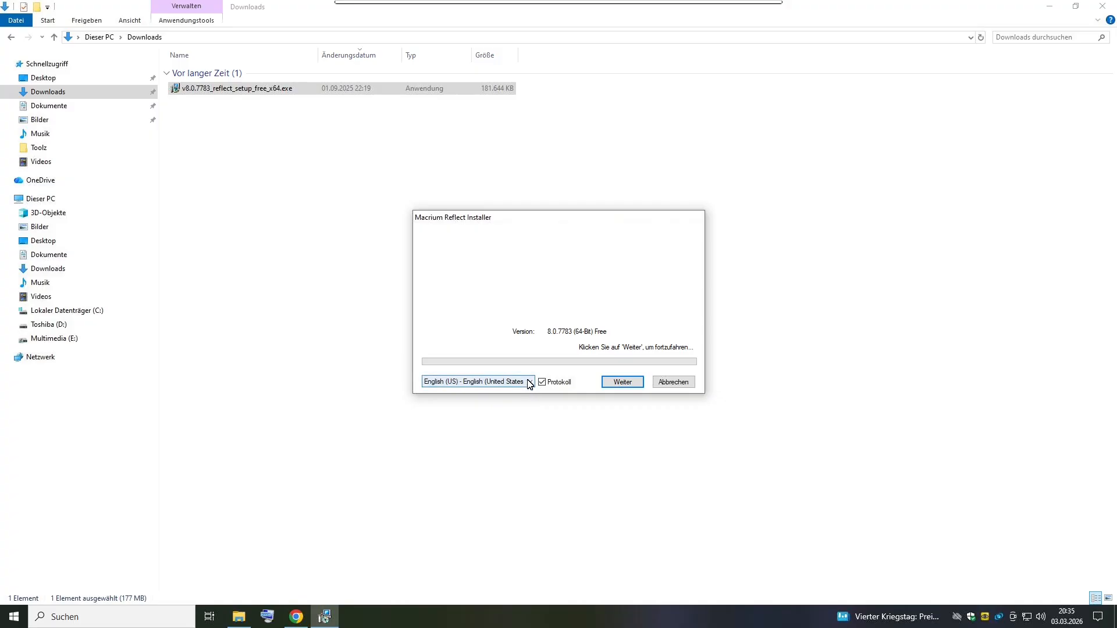
Continue the installer with English (US) as the language and accept the terms of the license agreement.
{"action": "left_click", "coordinate": [530, 382]}
{"action": "left_click", "coordinate": [545, 406]}
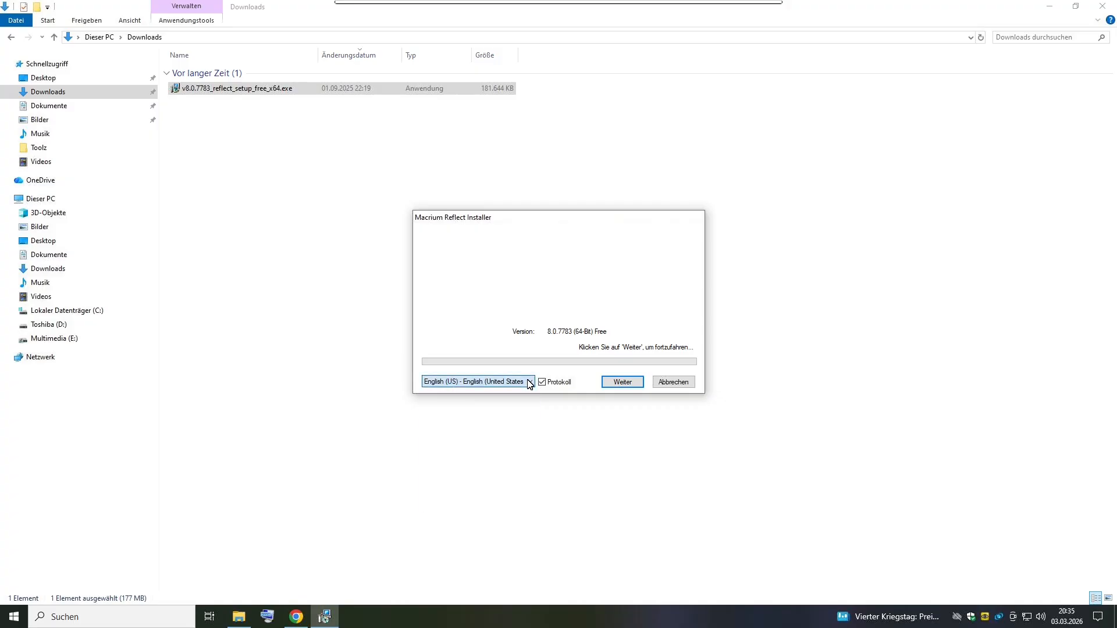
{"action": "left_click", "coordinate": [621, 383]}
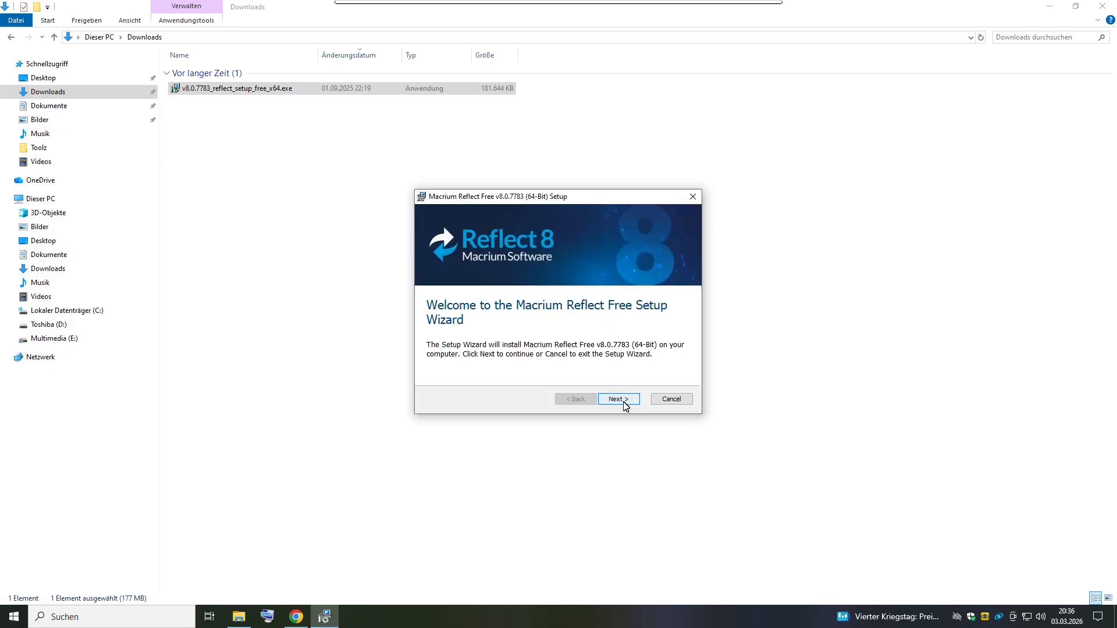
{"action": "left_click", "coordinate": [619, 399]}
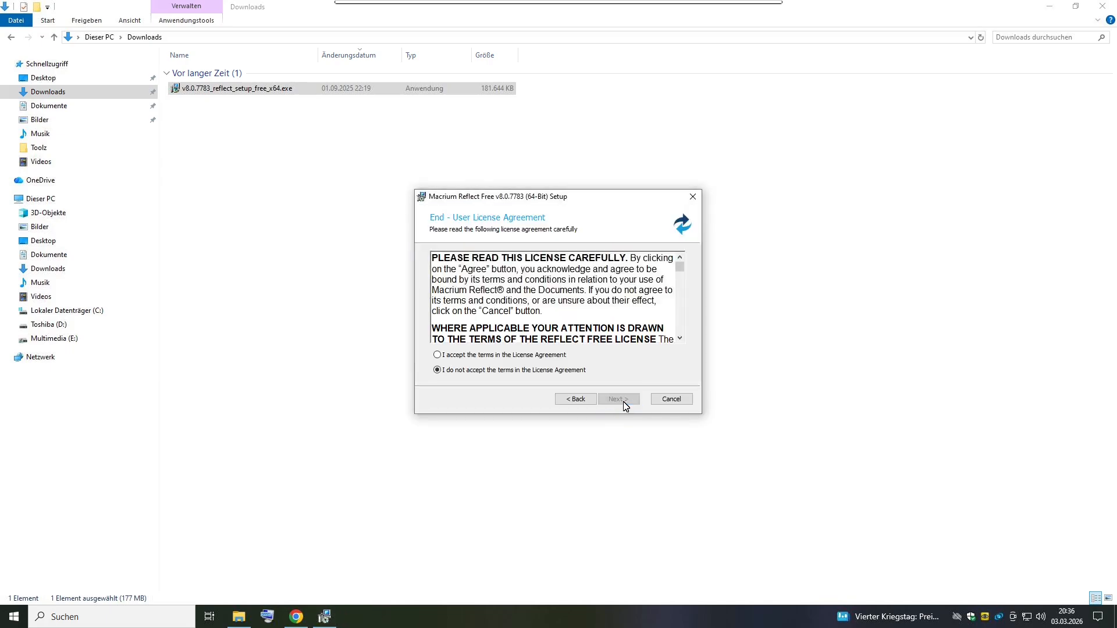
{"action": "left_click", "coordinate": [465, 356]}
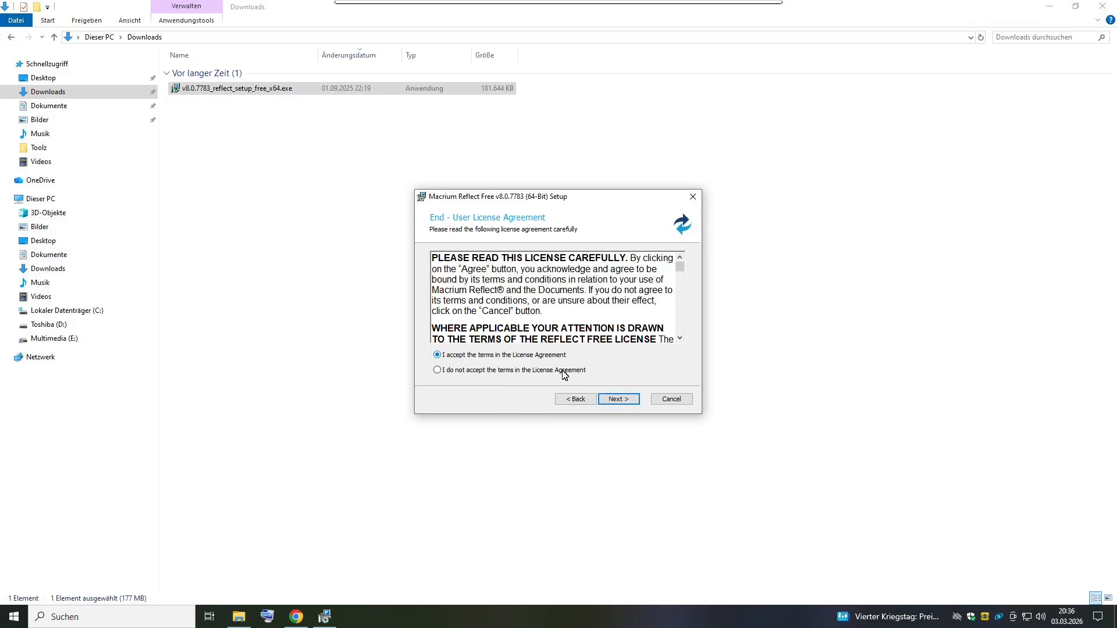
{"action": "left_click", "coordinate": [619, 399]}
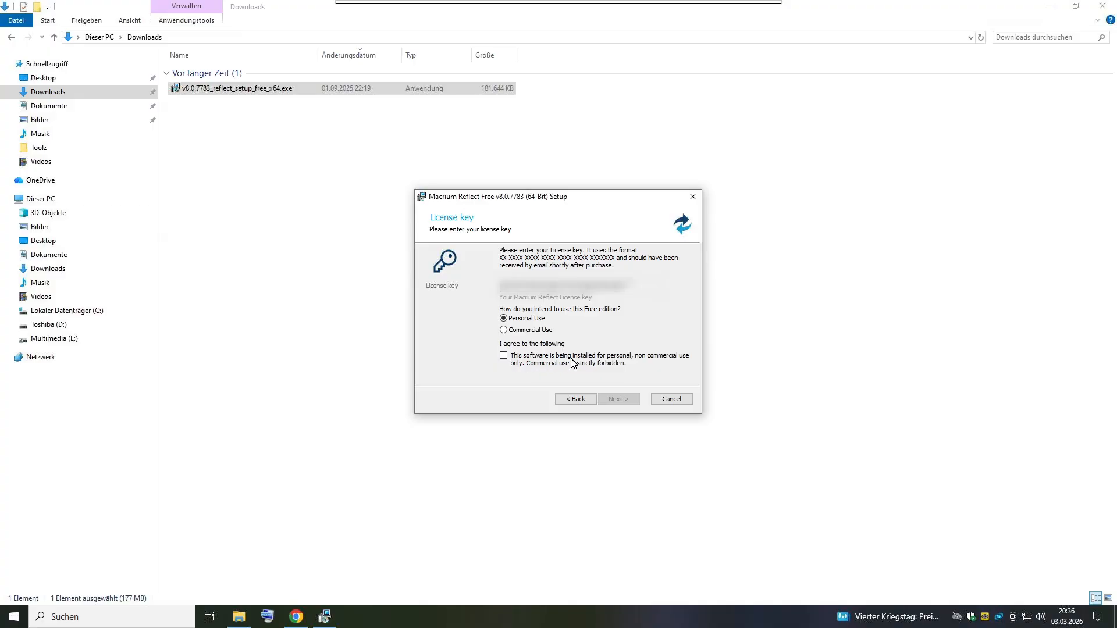
Agree to personal, non-commercial use of the software and proceed without registering the installation.
{"action": "left_click", "coordinate": [503, 356]}
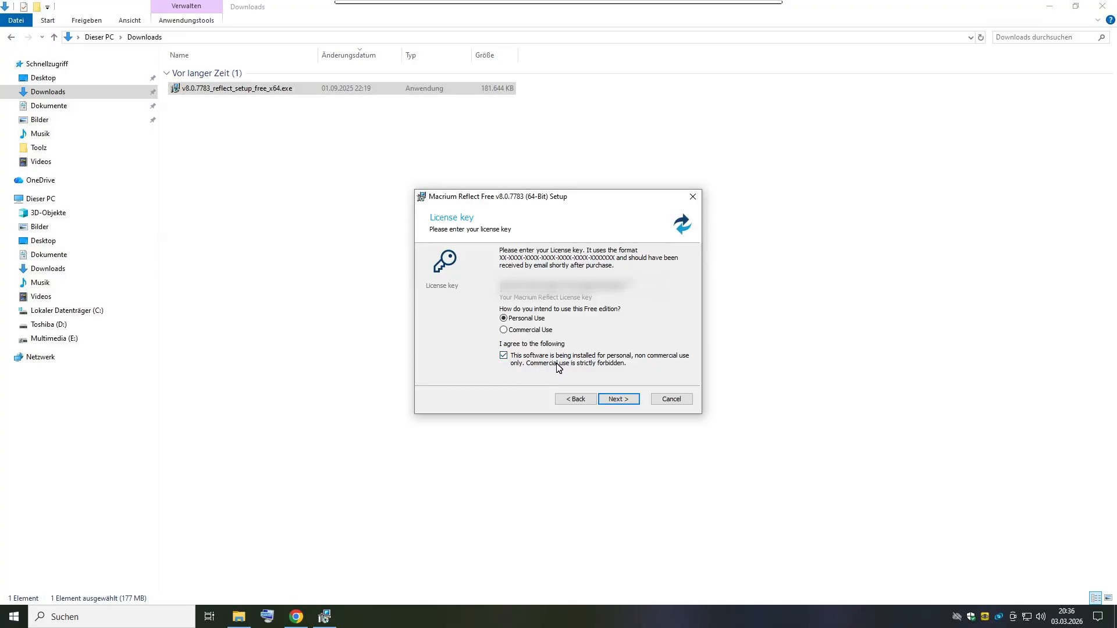
{"action": "left_click", "coordinate": [626, 400]}
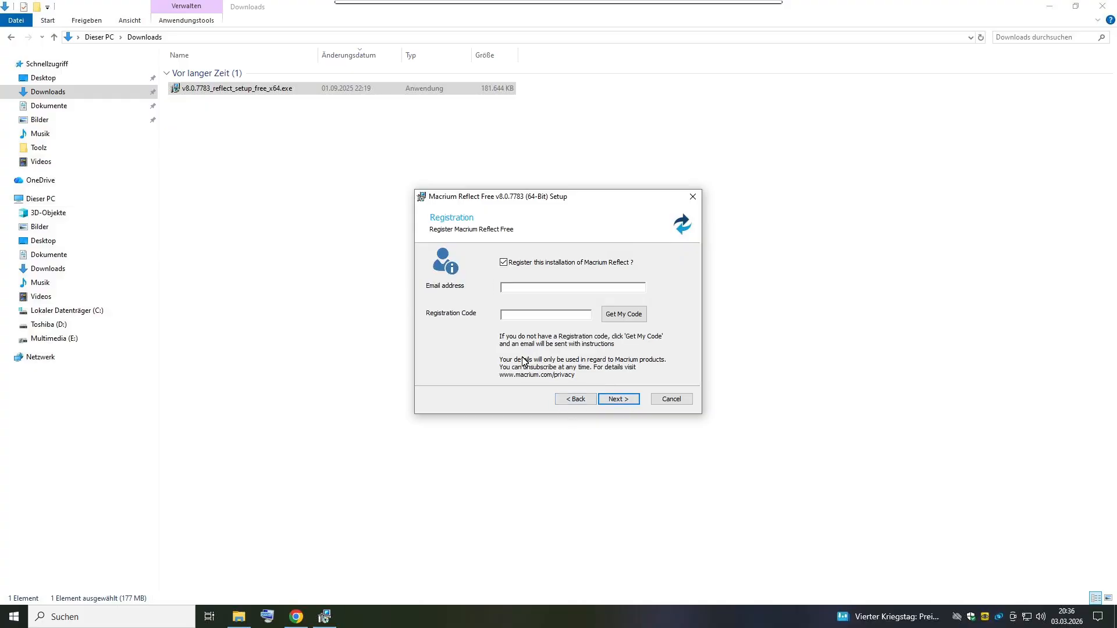
{"action": "left_click", "coordinate": [504, 263]}
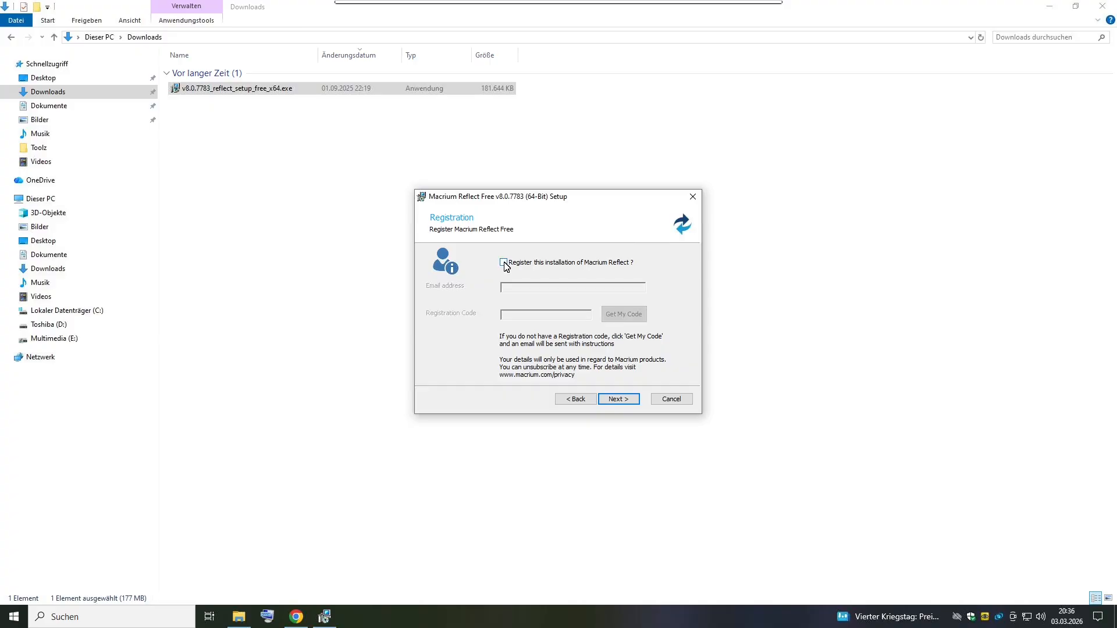
{"action": "left_click", "coordinate": [621, 400]}
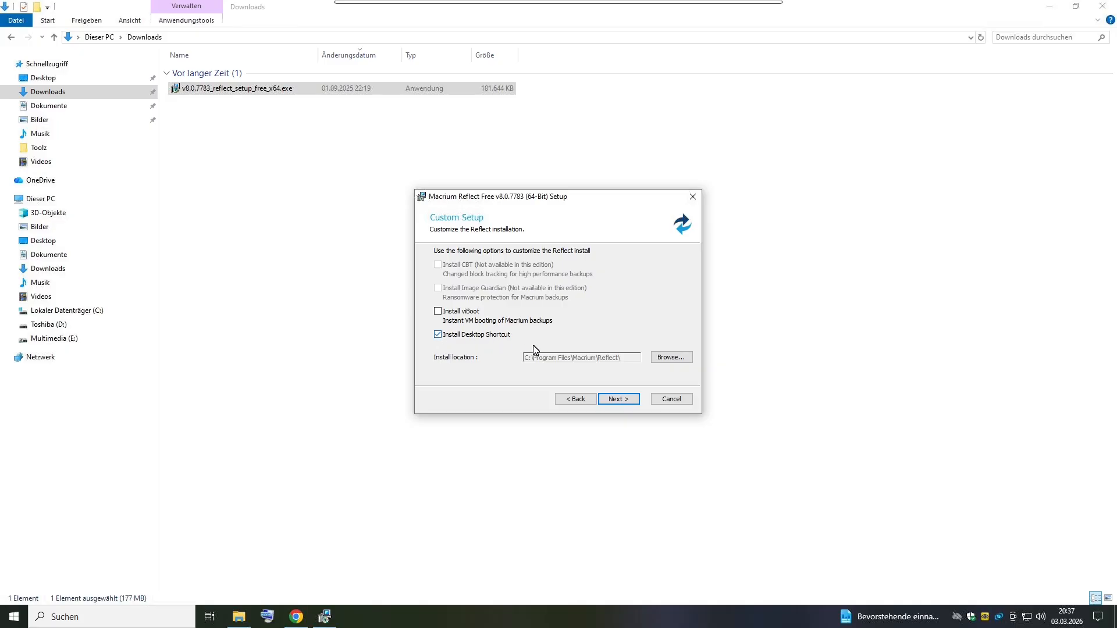
Install Macrium Reflect Free with a desktop shortcut to C:\Program Files\Macrium\Reflect\ and launch it on finishing.
{"action": "left_click", "coordinate": [630, 399]}
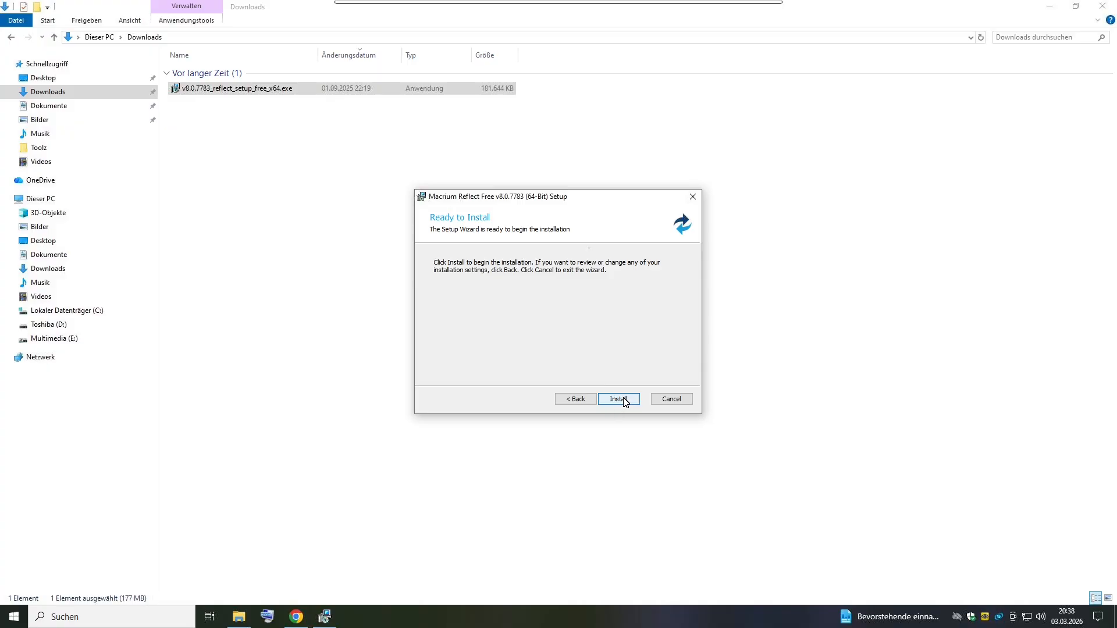
{"action": "left_click", "coordinate": [620, 400]}
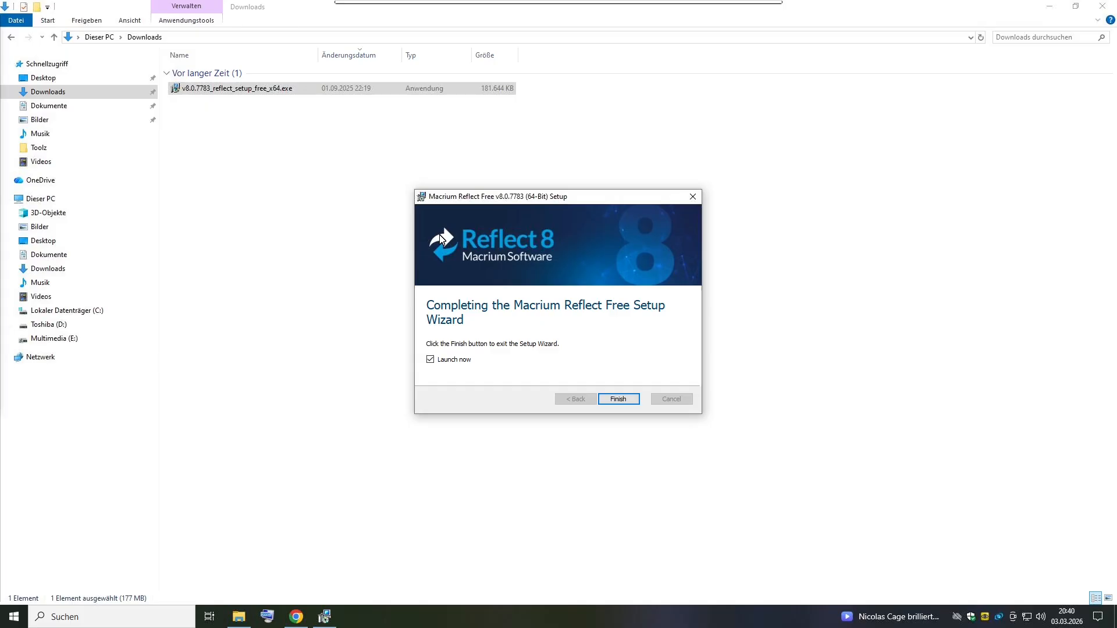
{"action": "left_click", "coordinate": [619, 399]}
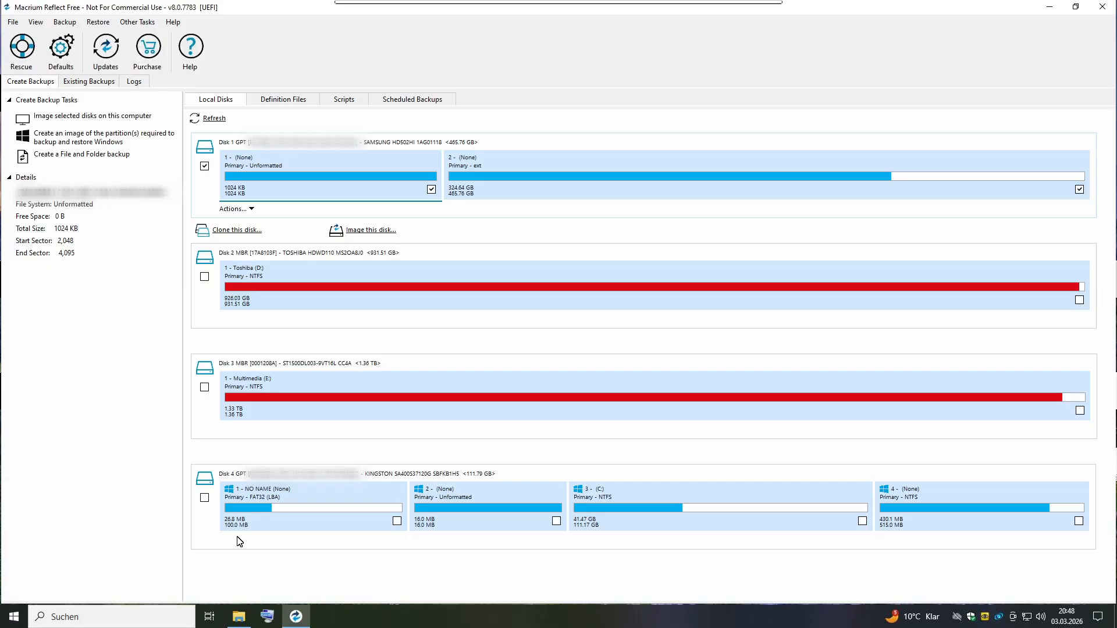
Select all partitions of the Kingston disk (Disk 4), deselect the Samsung disk (Disk 1) and refresh the local disk list.
{"action": "left_click", "coordinate": [205, 499]}
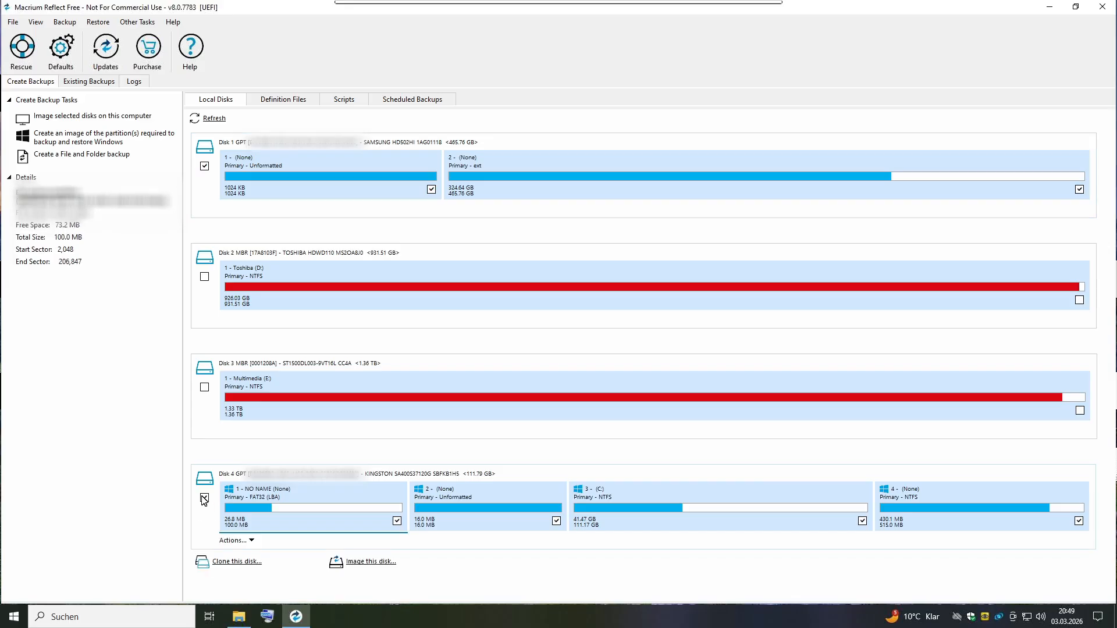
{"action": "left_click", "coordinate": [204, 168]}
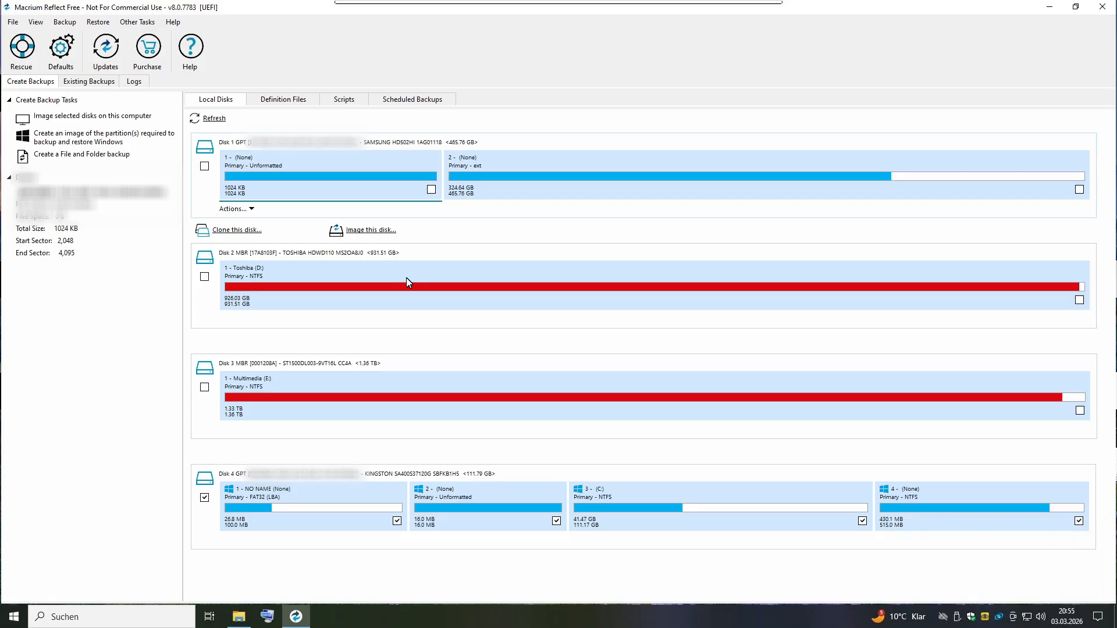
{"action": "left_click", "coordinate": [213, 120]}
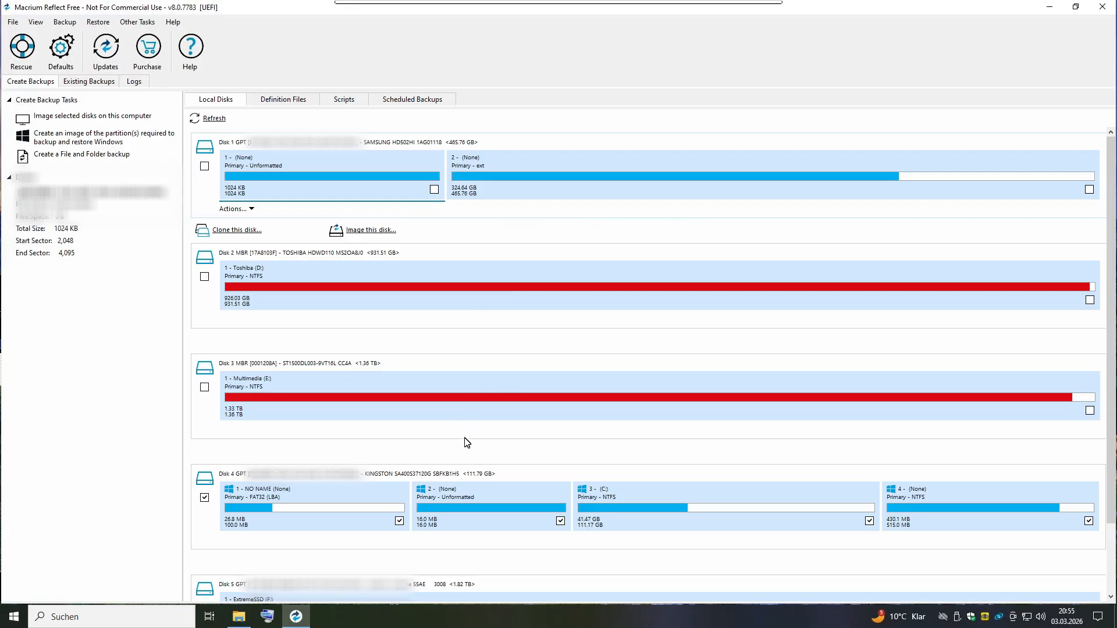
{"action": "scroll", "coordinate": [466, 442], "scroll_direction": "down", "scroll_amount": 3}
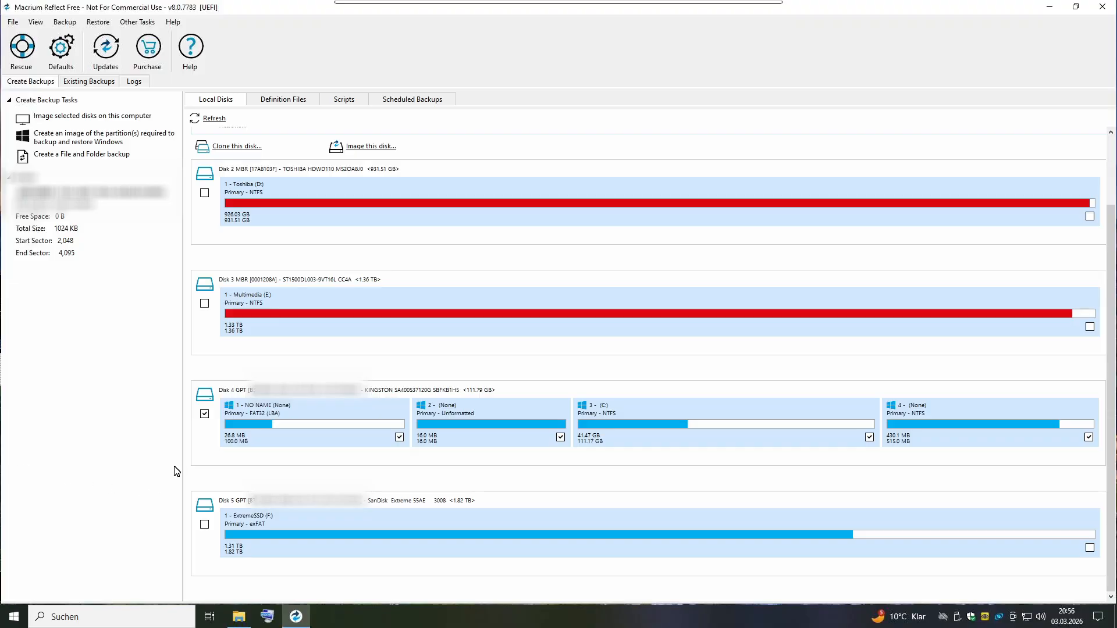
Start a disk image of the Kingston disk (Disk 4) with its four partitions as the source.
{"action": "left_click", "coordinate": [206, 448]}
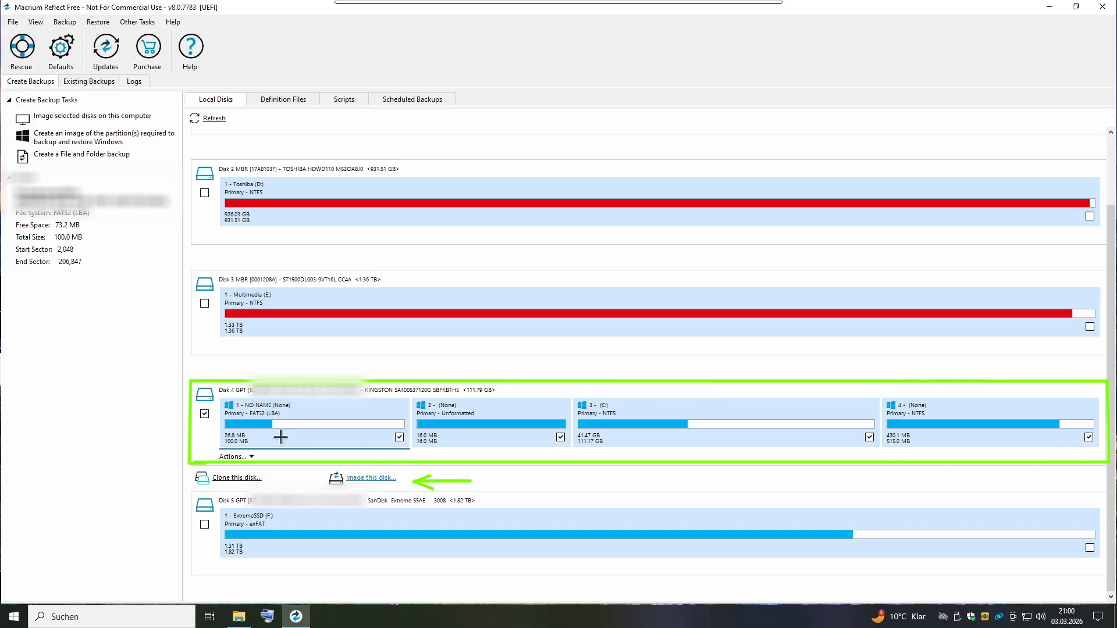
{"action": "left_click", "coordinate": [363, 481]}
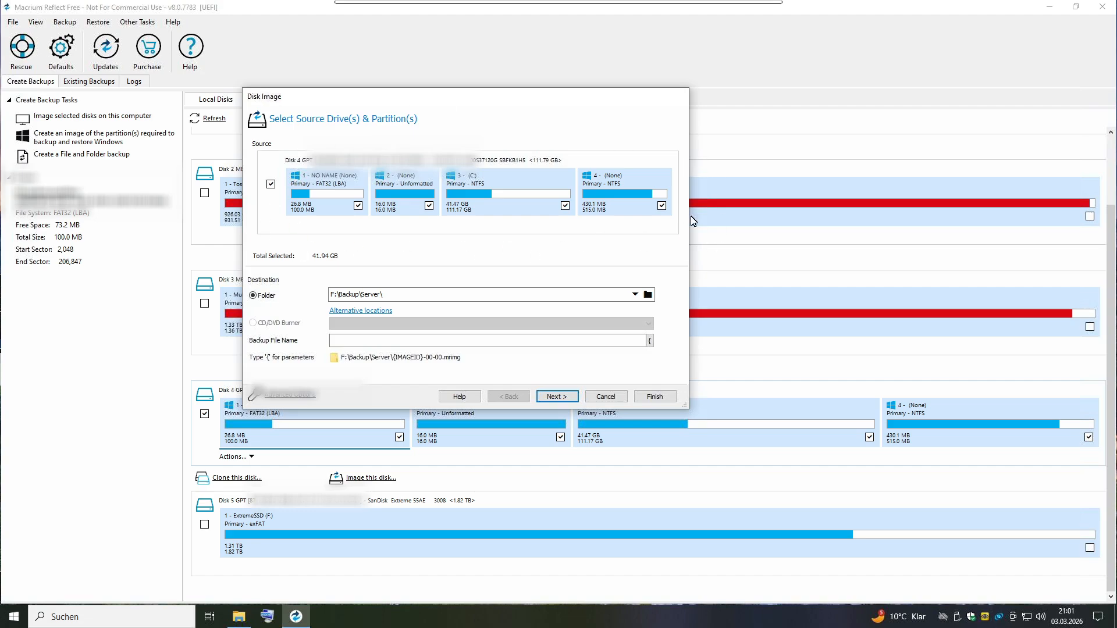
{"action": "left_click", "coordinate": [299, 233]}
Create a Backup_Win folder on the ExtremeSSD (F:) drive and set it as the image's destination folder.
{"action": "left_click", "coordinate": [400, 298]}
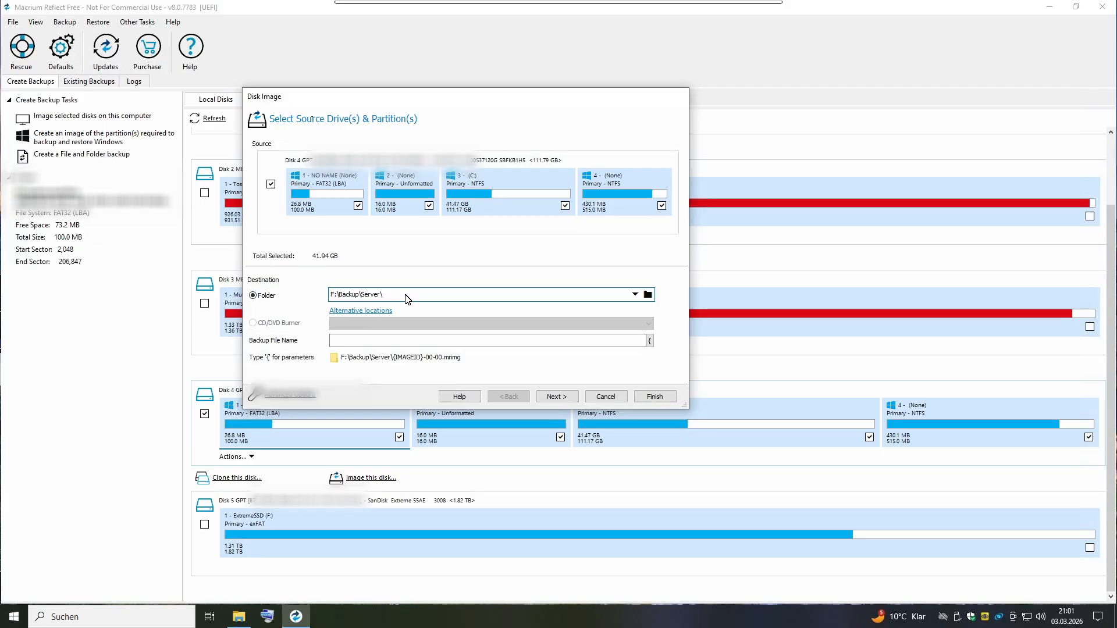
{"action": "left_click_drag", "start_coordinate": [405, 296], "coordinate": [327, 300]}
{"action": "left_click", "coordinate": [648, 297]}
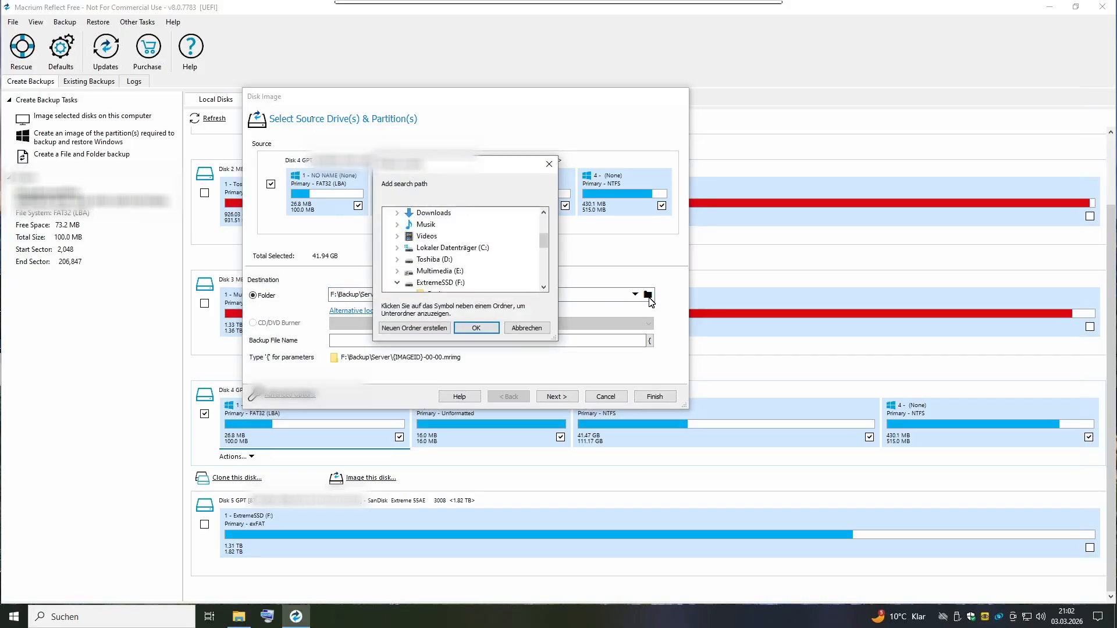
{"action": "left_click", "coordinate": [440, 251]}
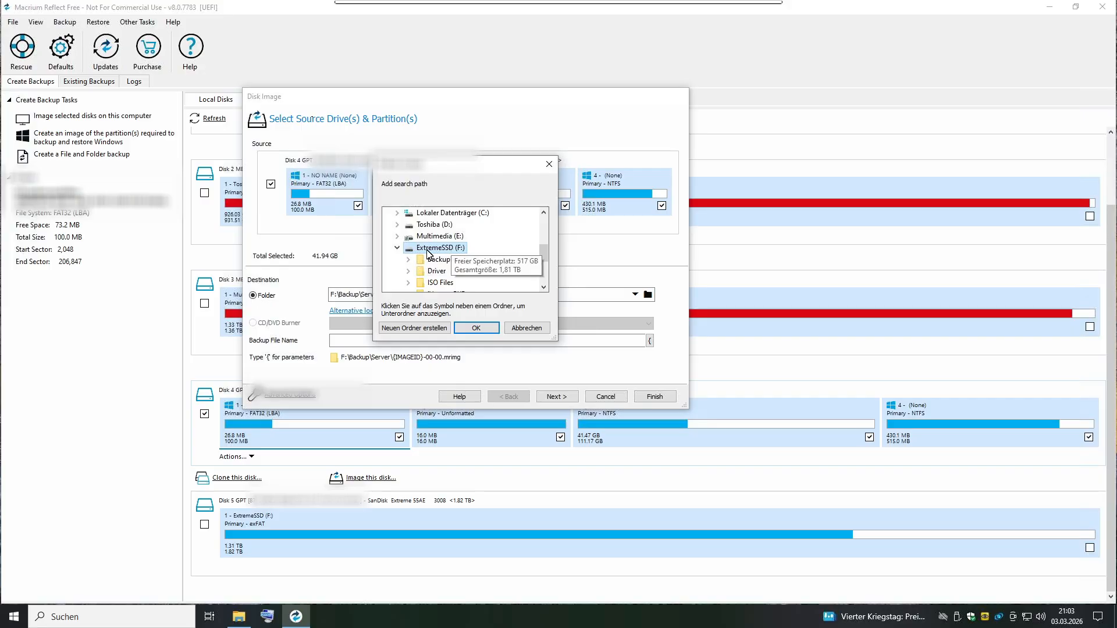
{"action": "left_click", "coordinate": [421, 329]}
{"action": "type", "text": "Back"}
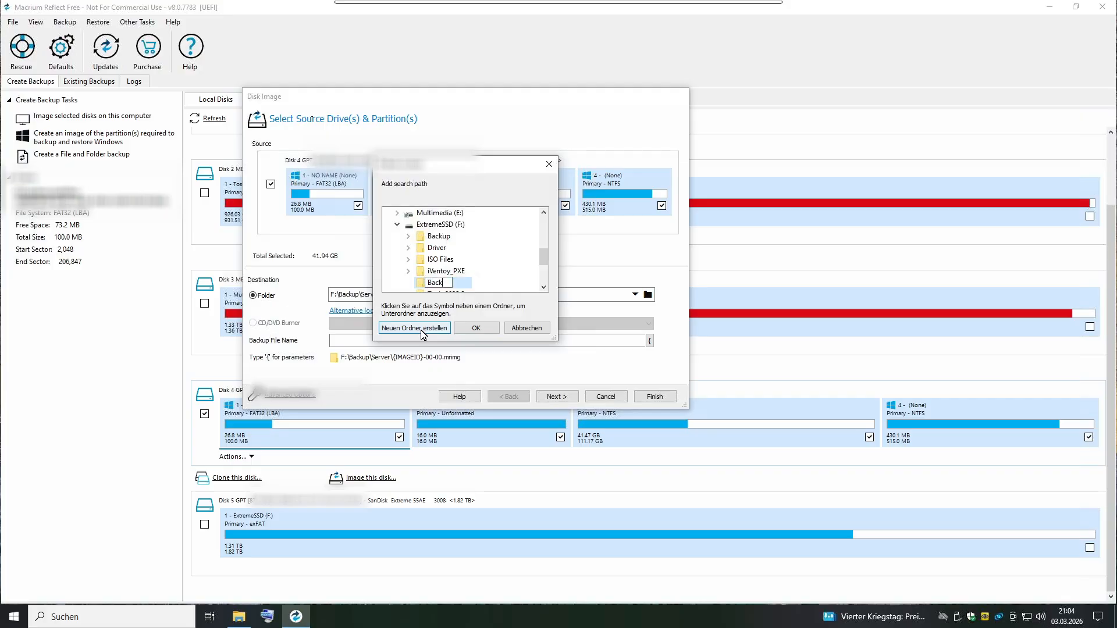
{"action": "type", "text": "up_Win"}
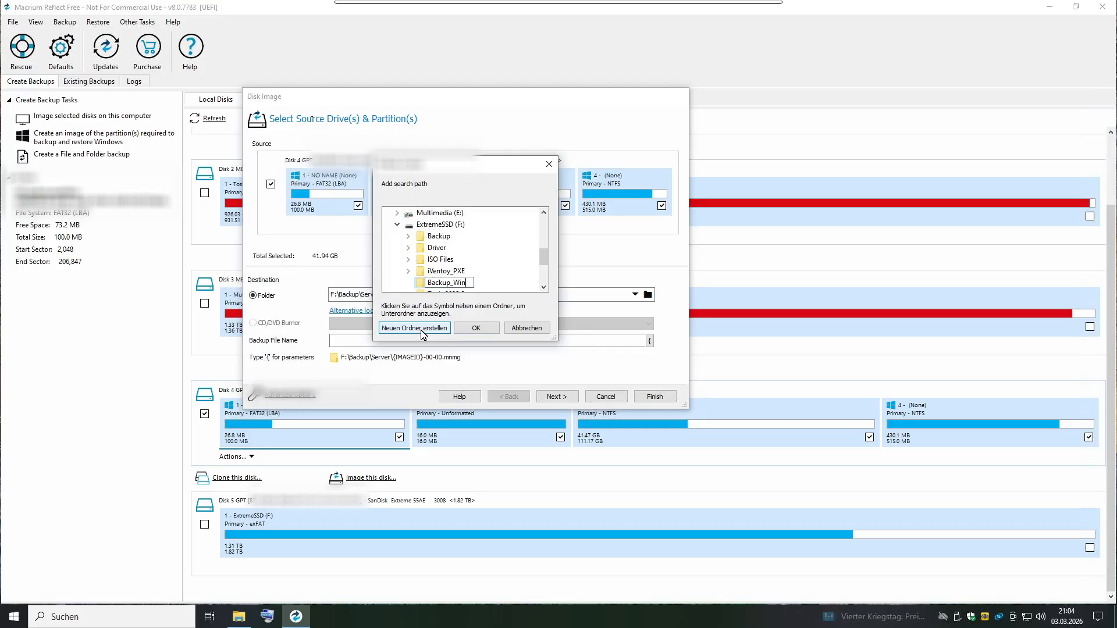
{"action": "key", "text": "Return"}
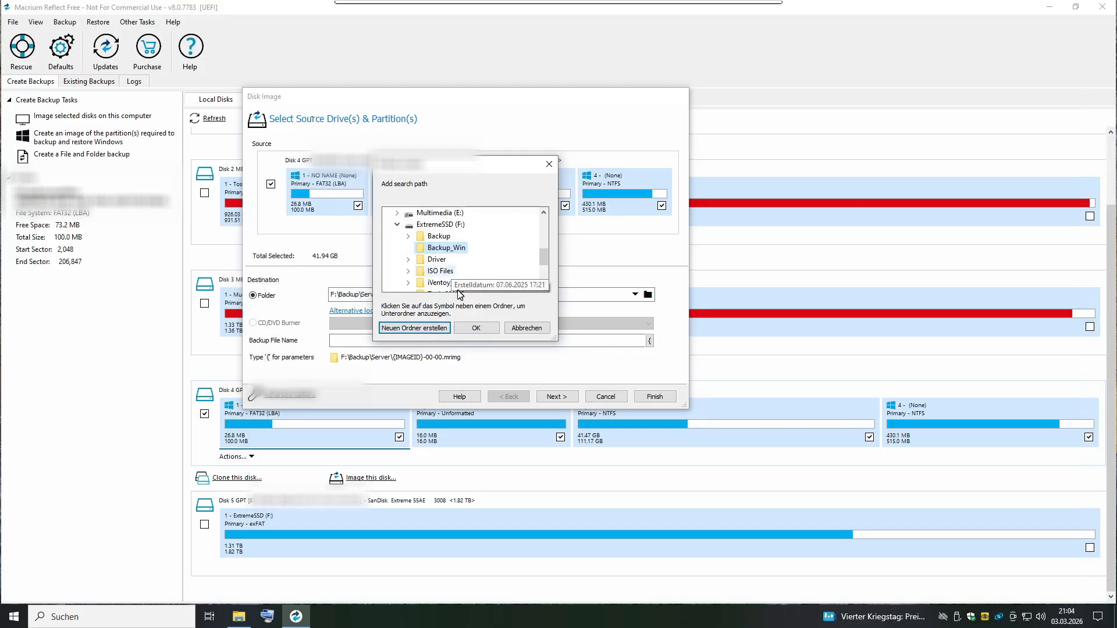
{"action": "left_click", "coordinate": [476, 328]}
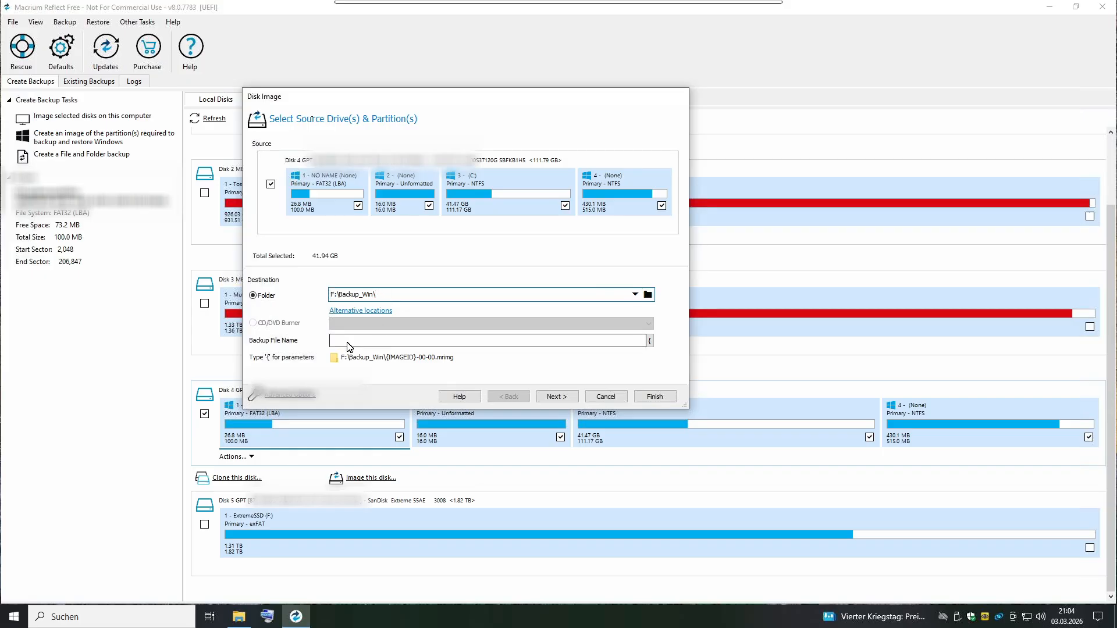
Name the backup file Windows10 and continue to the backup plan settings.
{"action": "left_click", "coordinate": [370, 345]}
{"action": "type", "text": "W"}
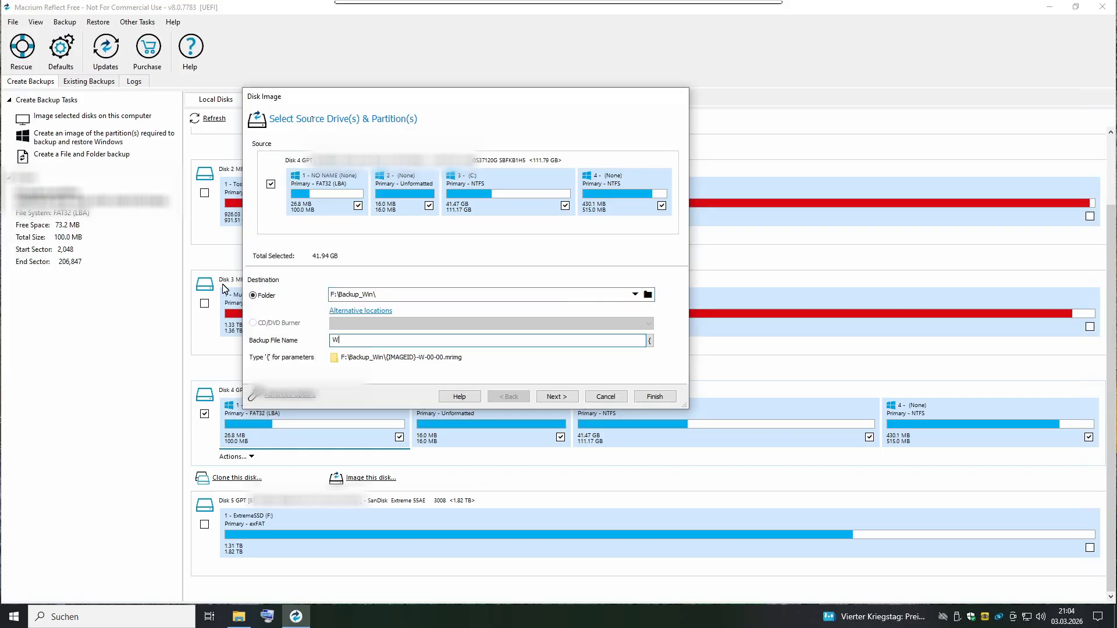
{"action": "type", "text": "indows10"}
{"action": "left_click", "coordinate": [563, 402]}
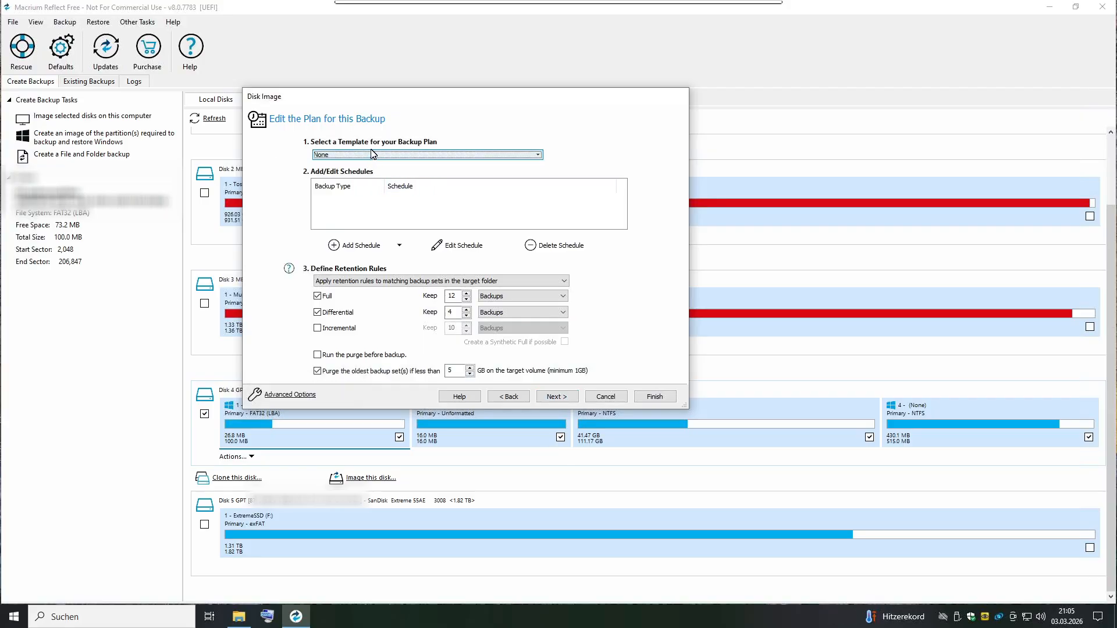
Keep the backup plan without a template, and disable the differential retention rule and the purging of the oldest backup sets.
{"action": "left_click", "coordinate": [413, 156]}
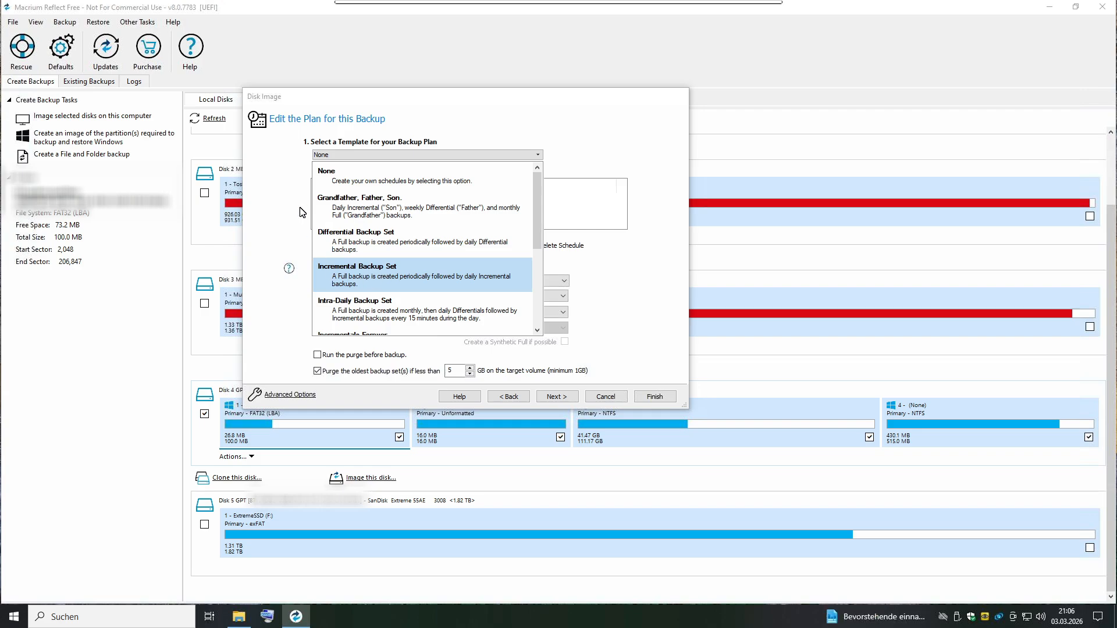
{"action": "left_click", "coordinate": [283, 170]}
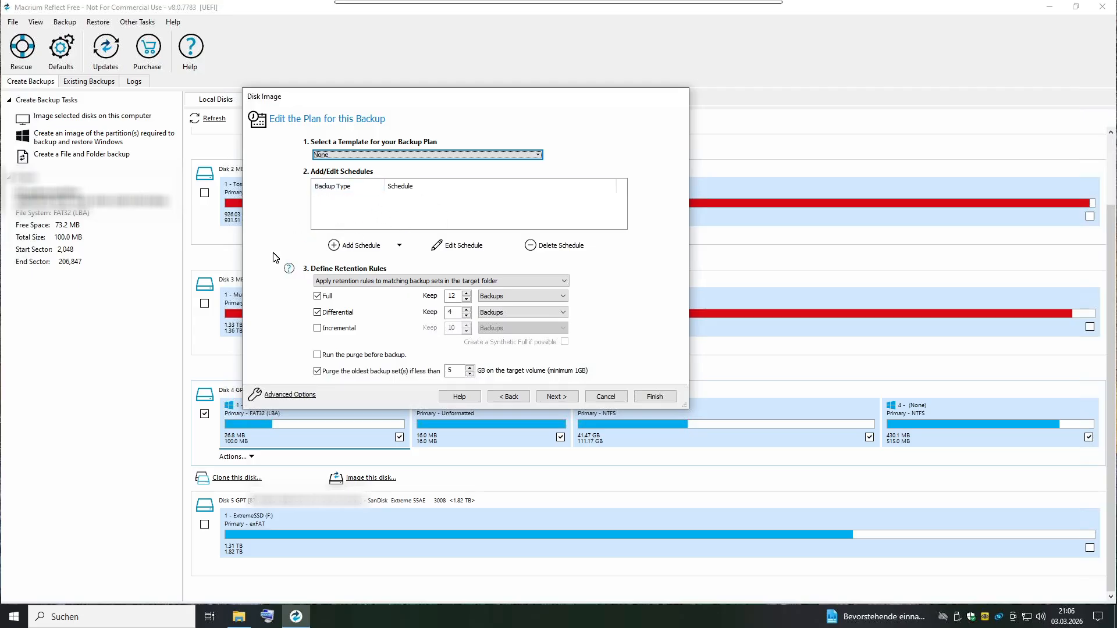
{"action": "left_click", "coordinate": [318, 372]}
{"action": "left_click", "coordinate": [317, 313]}
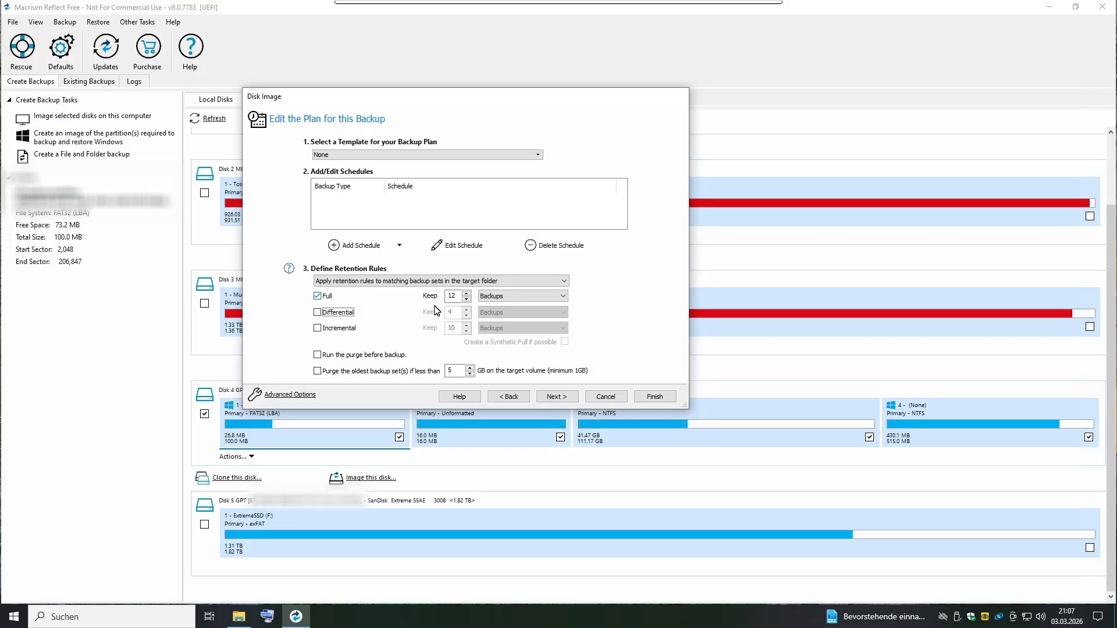
{"action": "left_click", "coordinate": [555, 397]}
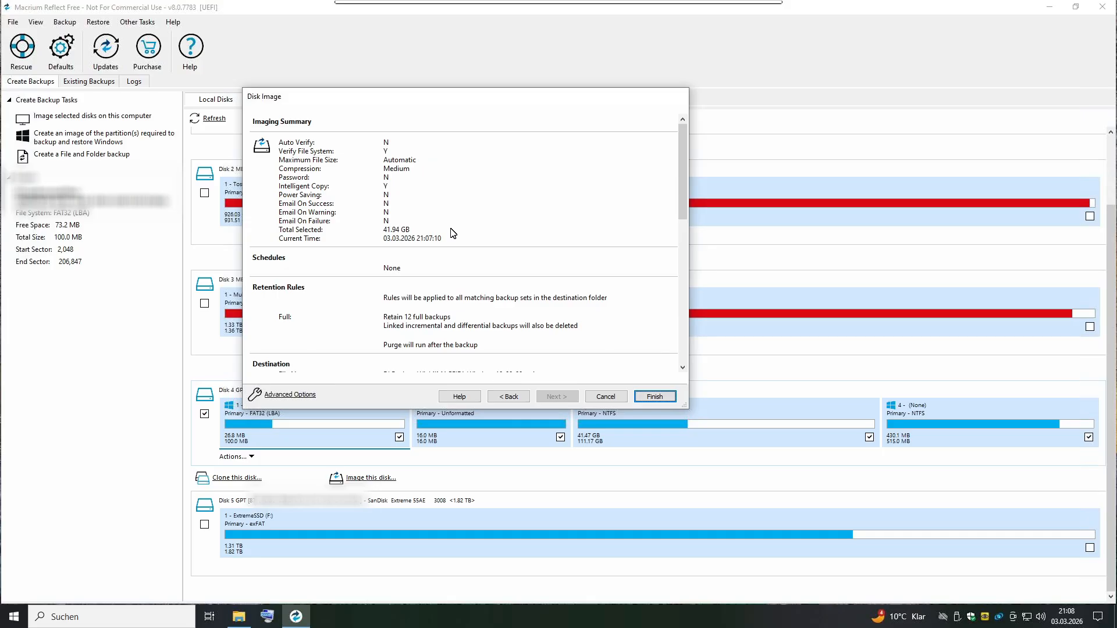
Review the imaging summary and run the backup immediately without saving a backup definition file, closing the progress window when it finishes.
{"action": "left_click_drag", "start_coordinate": [681, 195], "coordinate": [682, 338]}
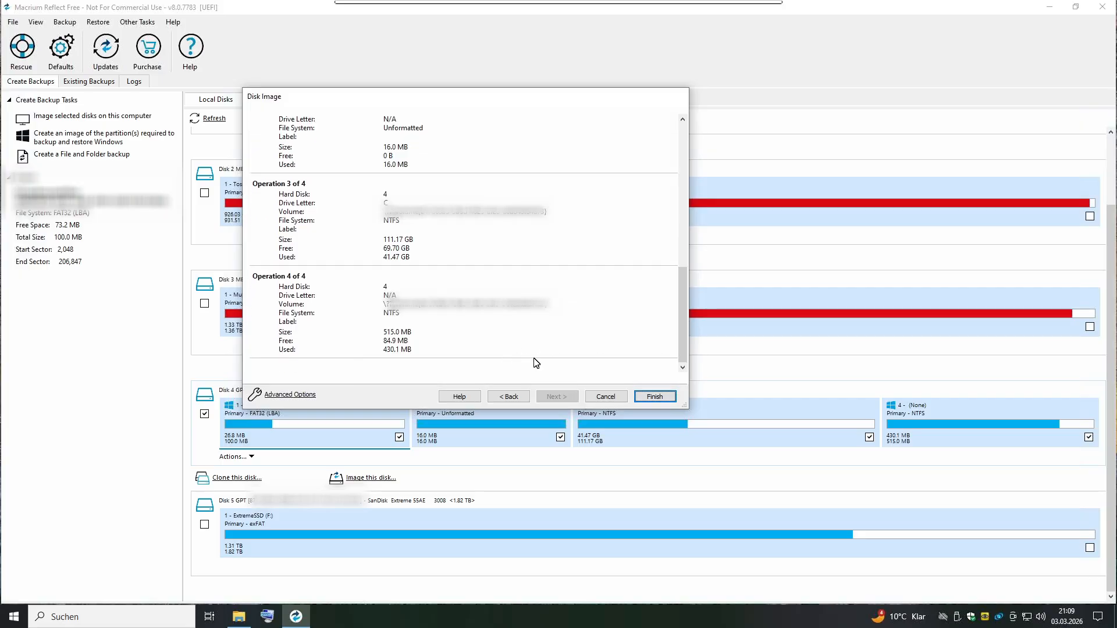
{"action": "left_click", "coordinate": [655, 397]}
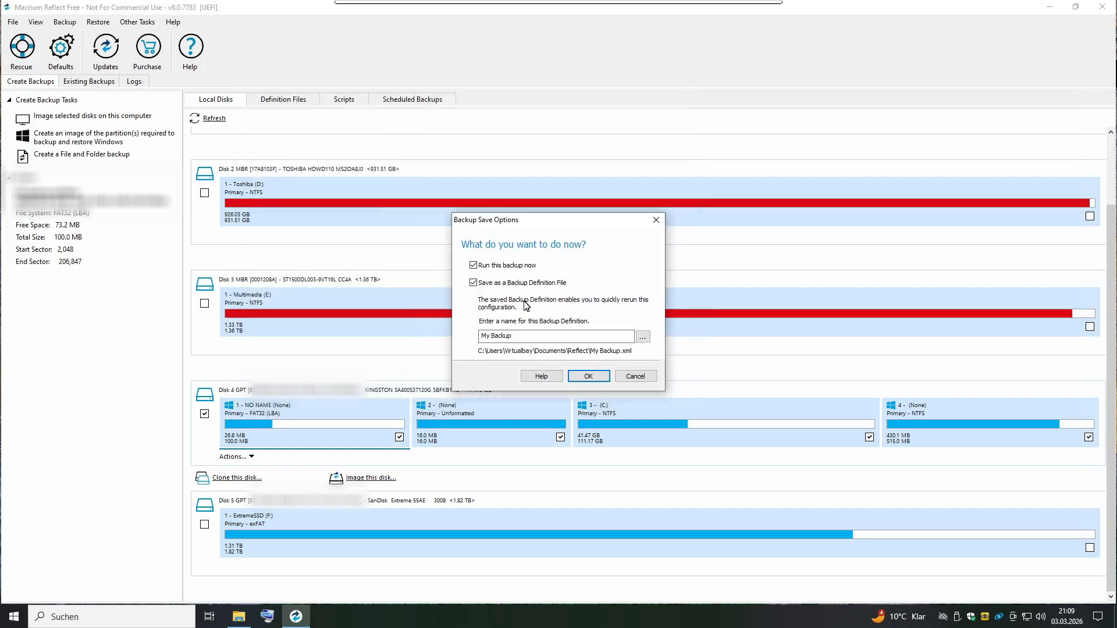
{"action": "left_click", "coordinate": [474, 284]}
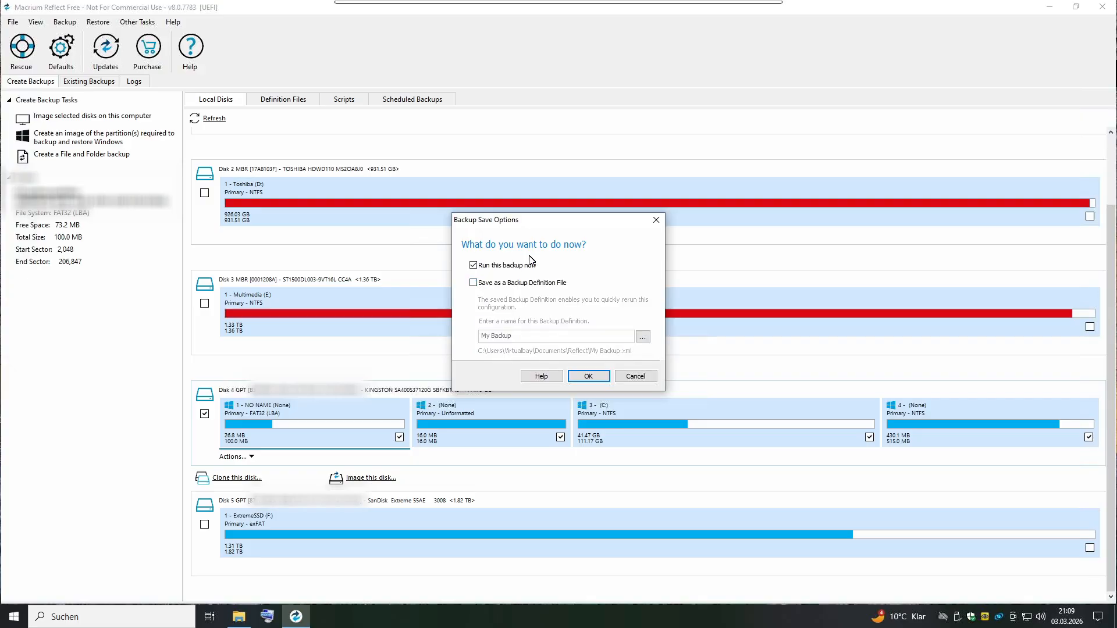
{"action": "left_click", "coordinate": [588, 377]}
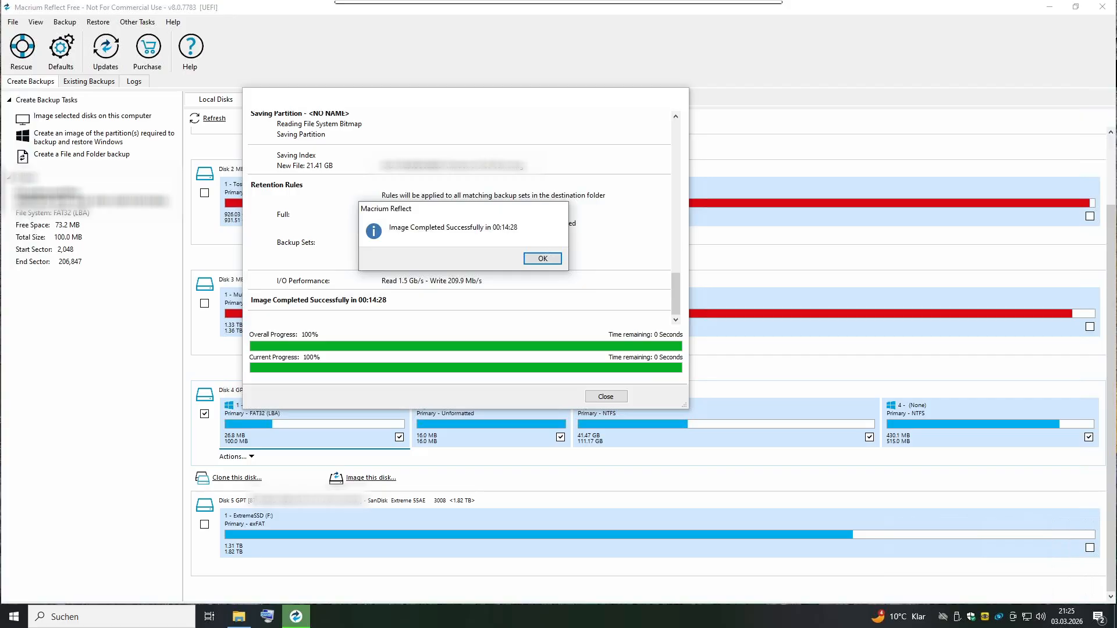
{"action": "left_click", "coordinate": [535, 262]}
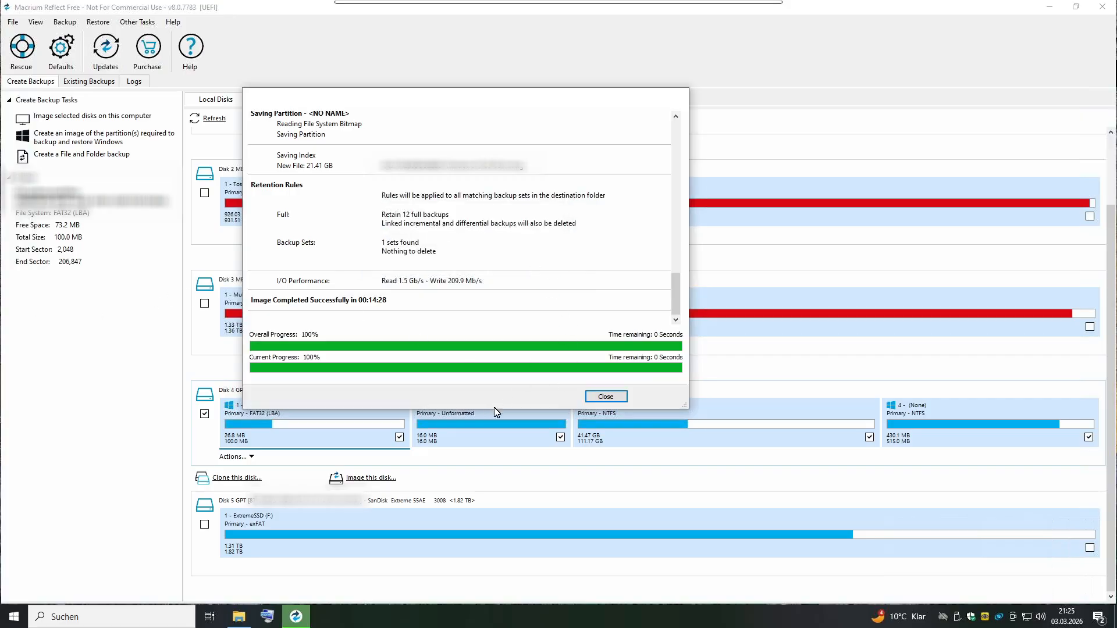
{"action": "left_click", "coordinate": [605, 398]}
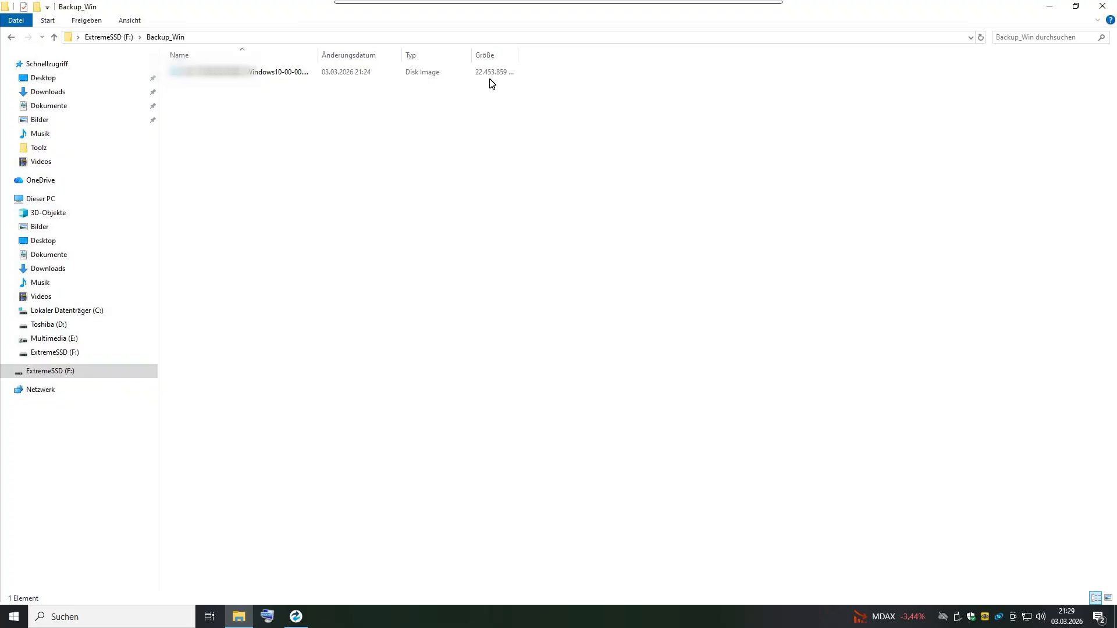
Switch back to Macrium Reflect and set up rescue media as an ISO file saved to F:\Backup_Win\MacriumRescue.iso.
{"action": "left_click", "coordinate": [296, 618]}
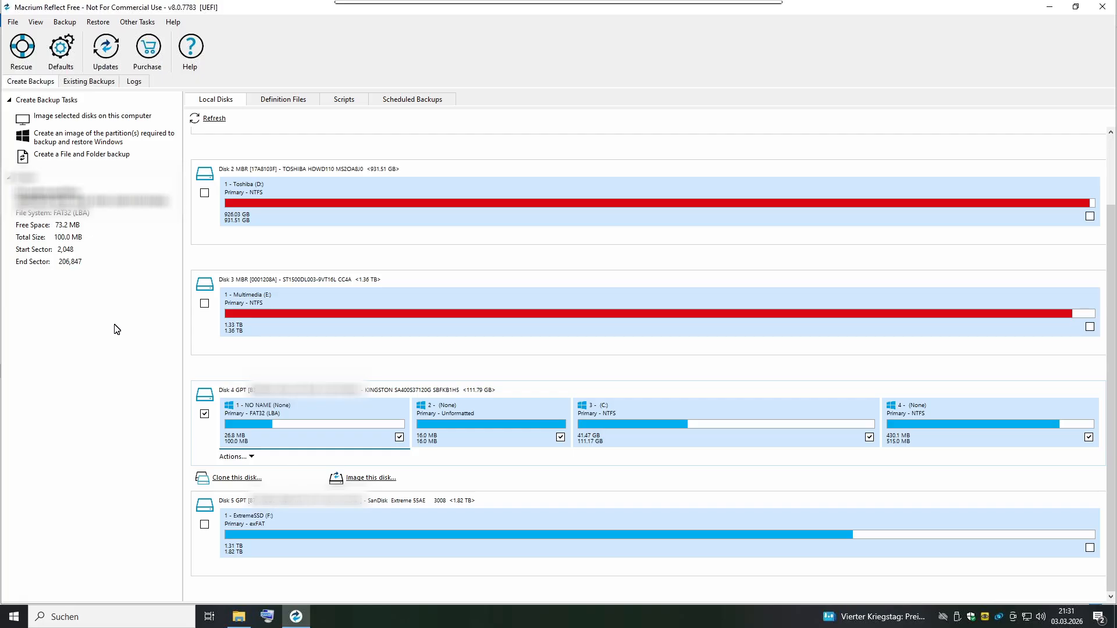
{"action": "left_click", "coordinate": [139, 25]}
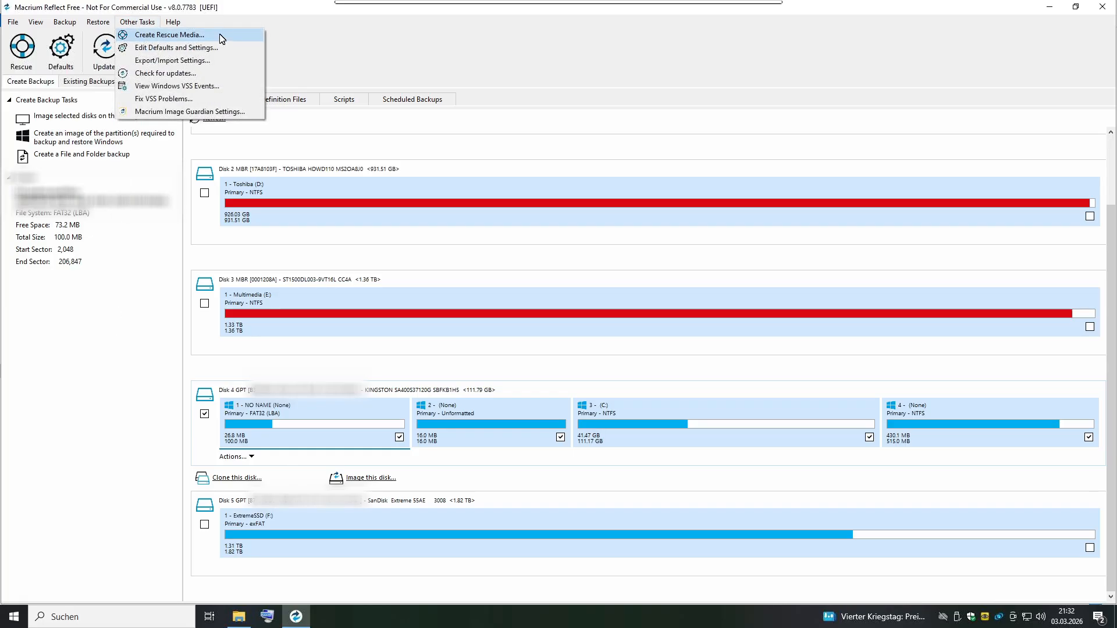
{"action": "left_click", "coordinate": [177, 36]}
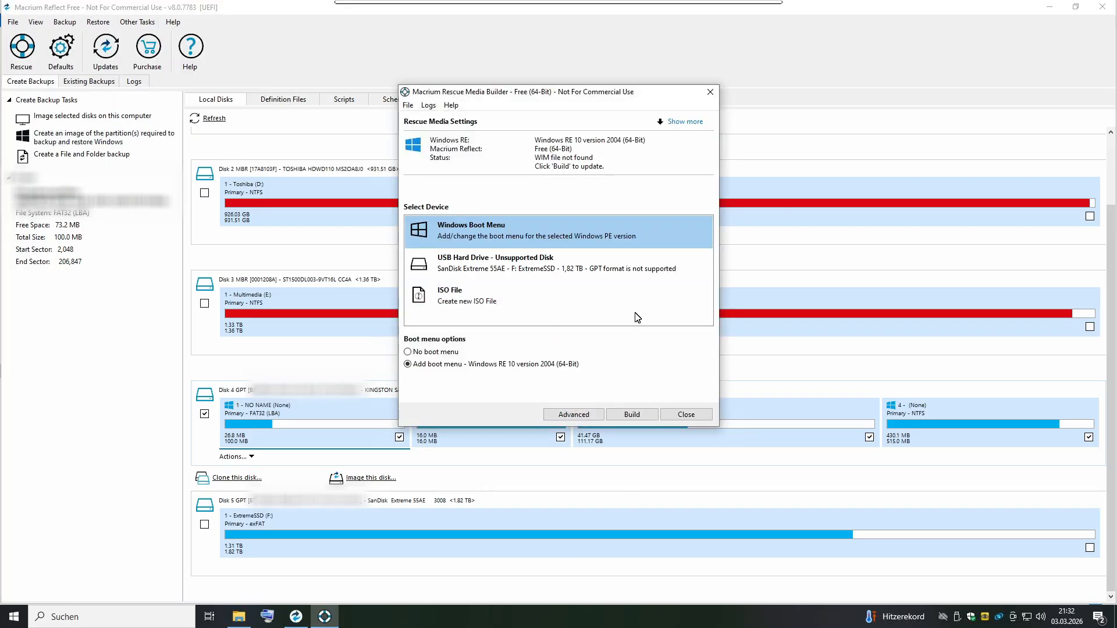
{"action": "left_click", "coordinate": [483, 307]}
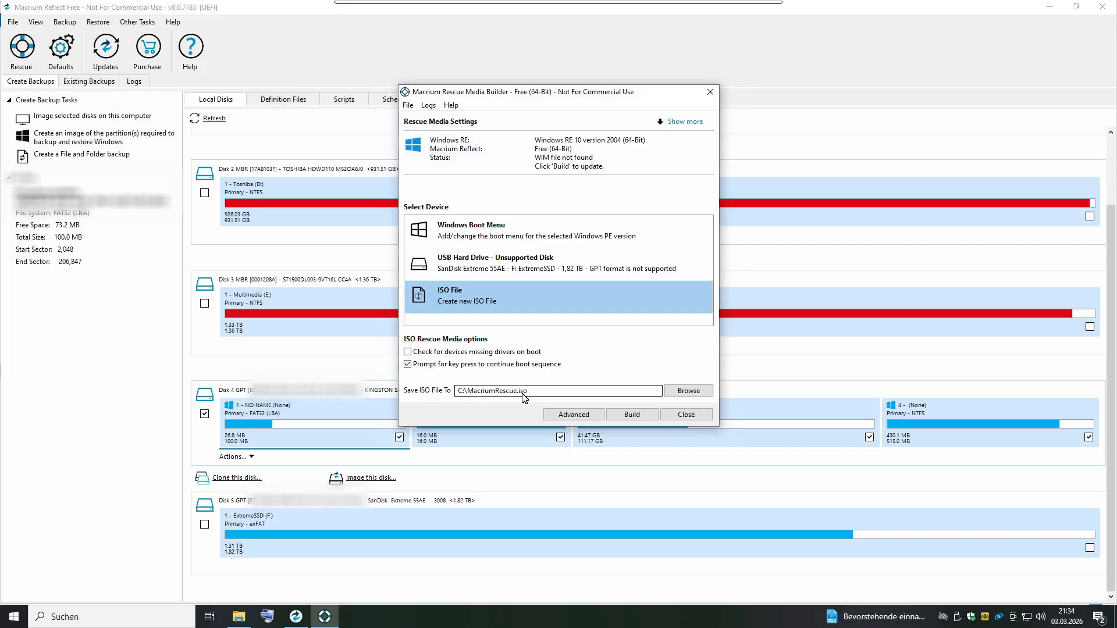
{"action": "left_click", "coordinate": [685, 391]}
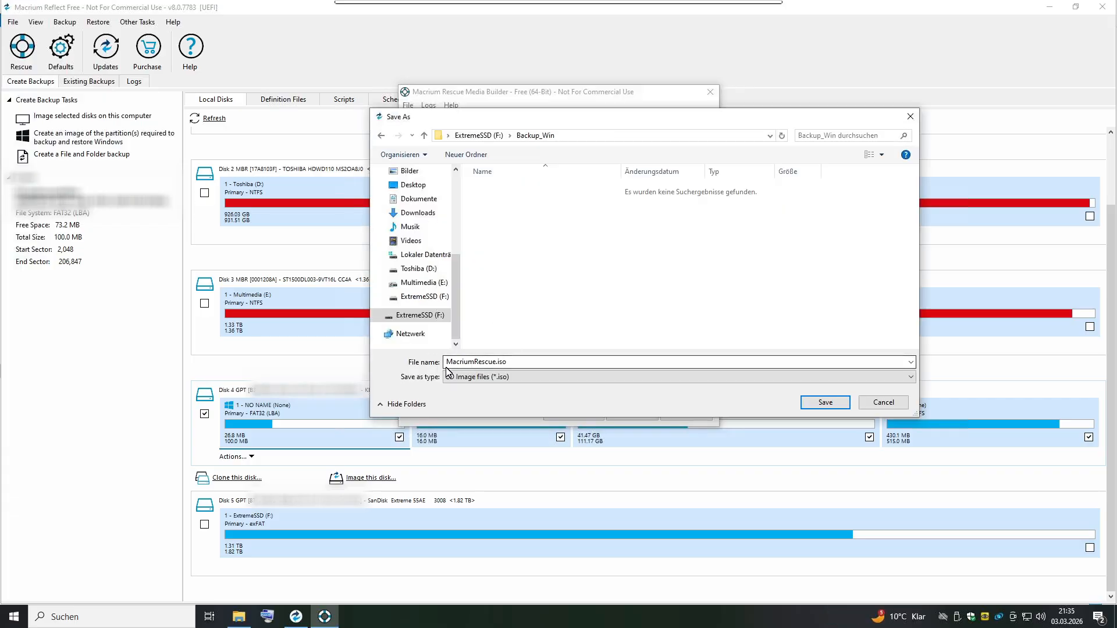
{"action": "left_click", "coordinate": [531, 371]}
{"action": "left_click", "coordinate": [531, 370]}
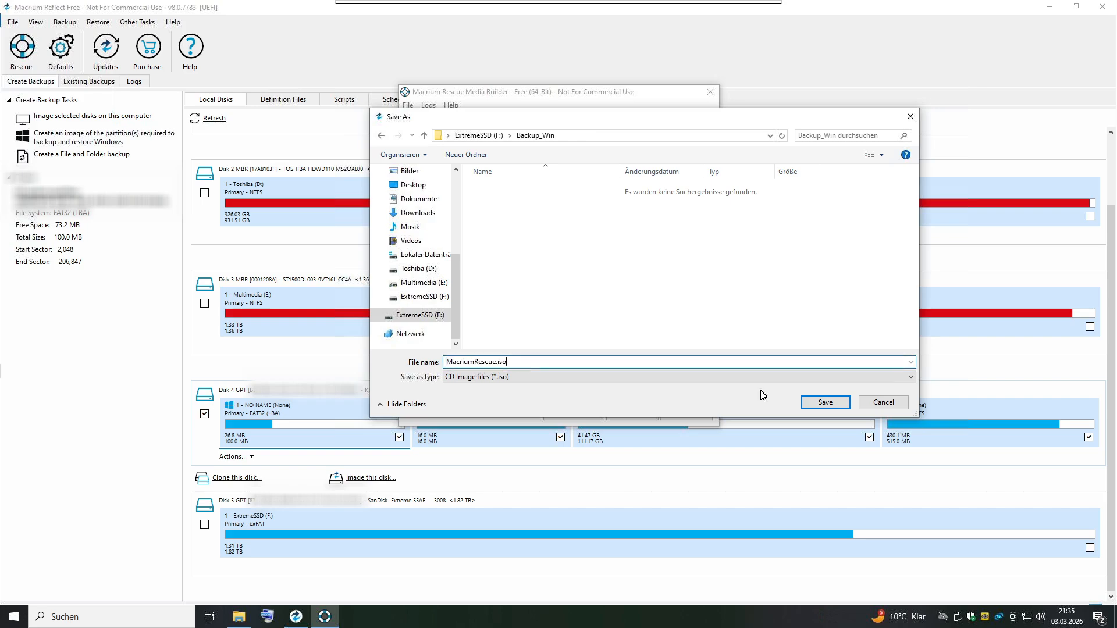
{"action": "left_click", "coordinate": [823, 403]}
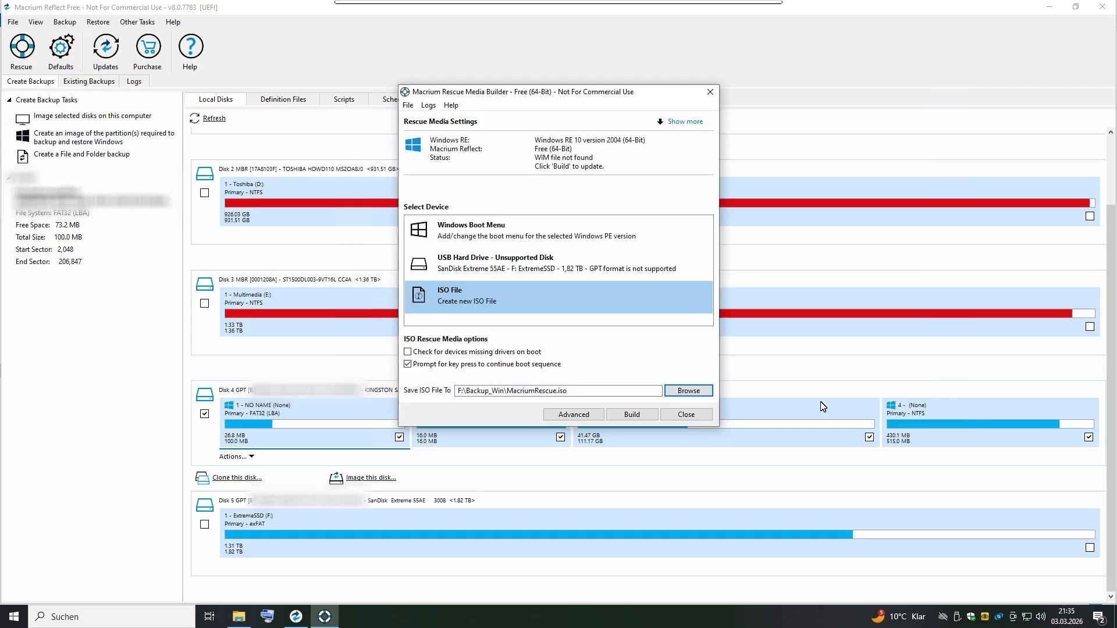
Build the rescue ISO, agreeing to personal non-commercial use, close the builder and view the Backup_Win folder in File Explorer.
{"action": "left_click", "coordinate": [630, 417]}
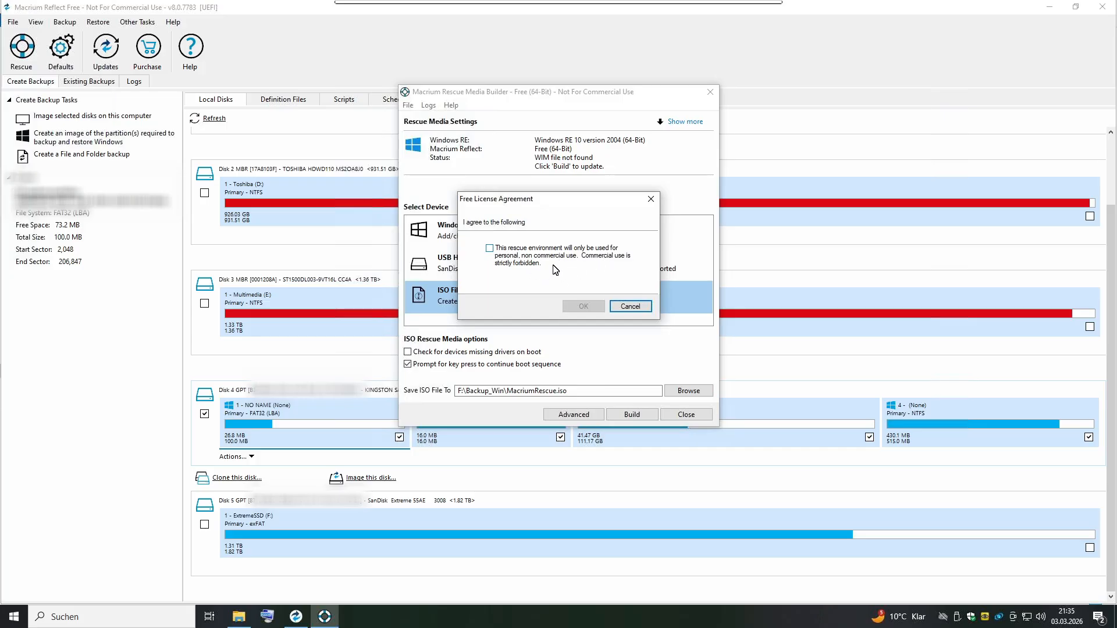
{"action": "left_click", "coordinate": [489, 249]}
{"action": "left_click", "coordinate": [581, 306]}
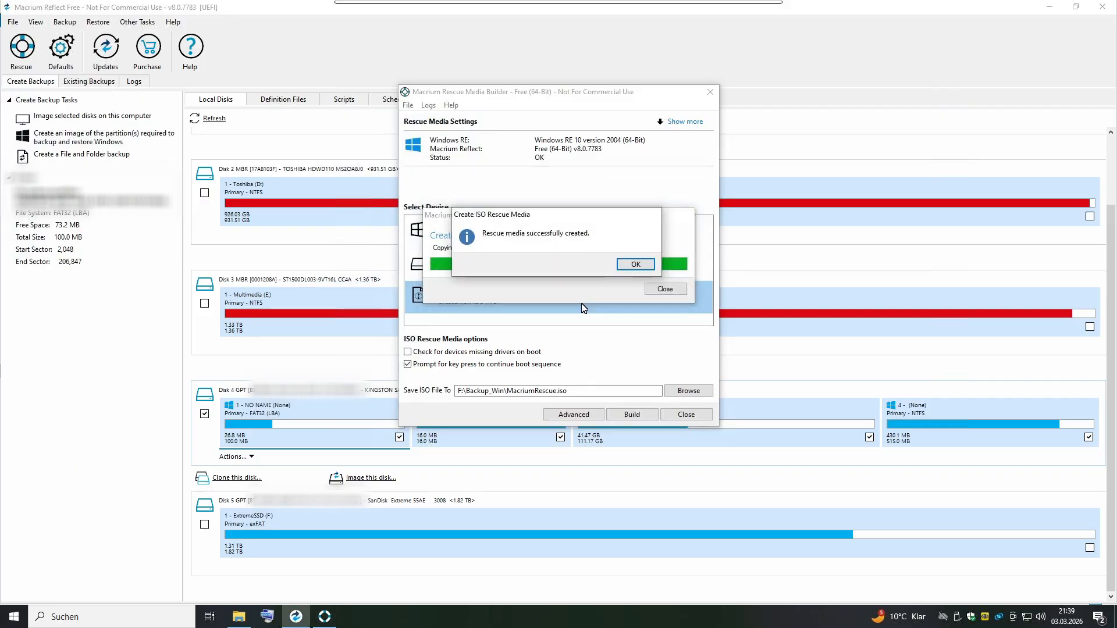
{"action": "left_click", "coordinate": [629, 267]}
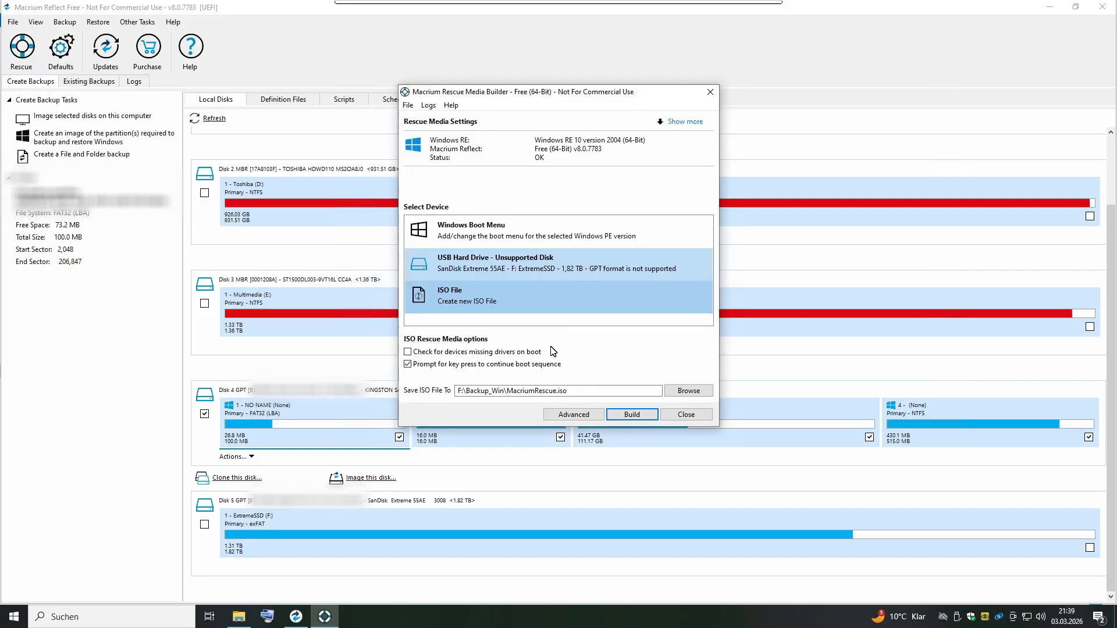
{"action": "left_click", "coordinate": [687, 414]}
{"action": "left_click", "coordinate": [233, 619]}
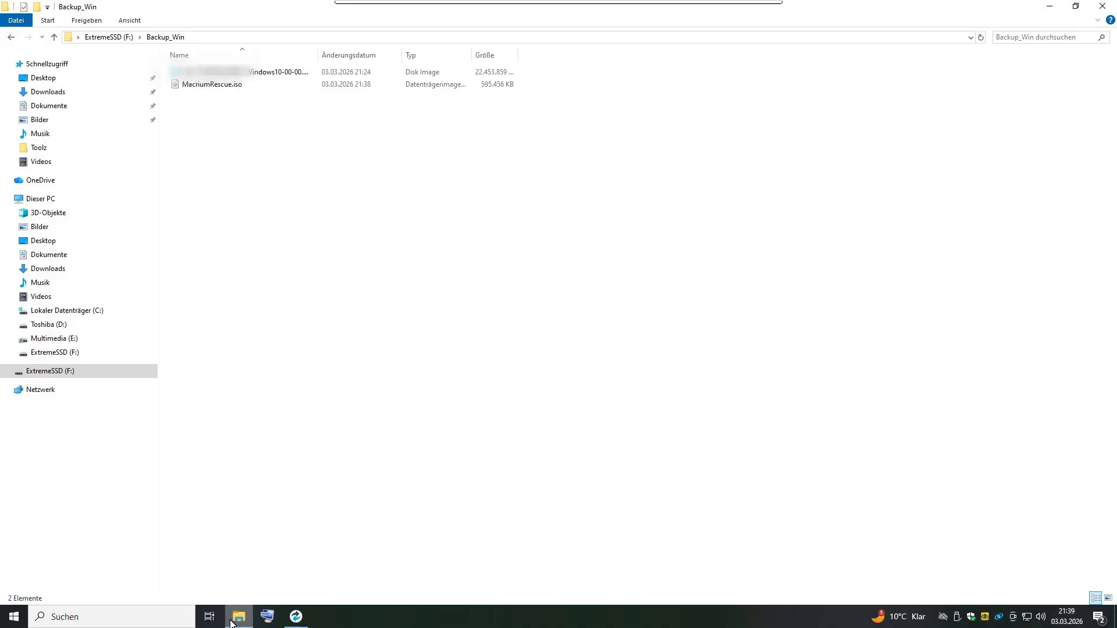